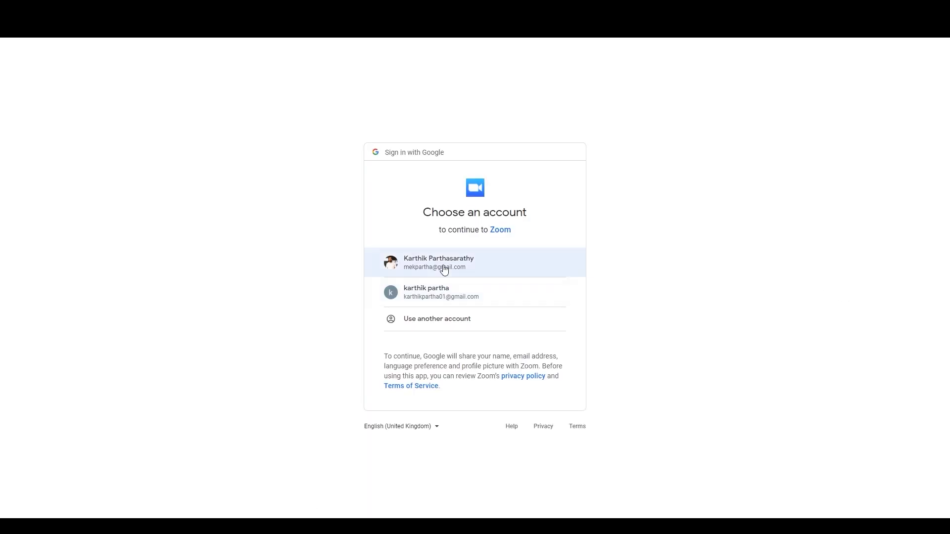
# Sign in with Google and create a user-managed OAuth app named 'ServiceNow Zoom'
pyautogui.click(443, 267)
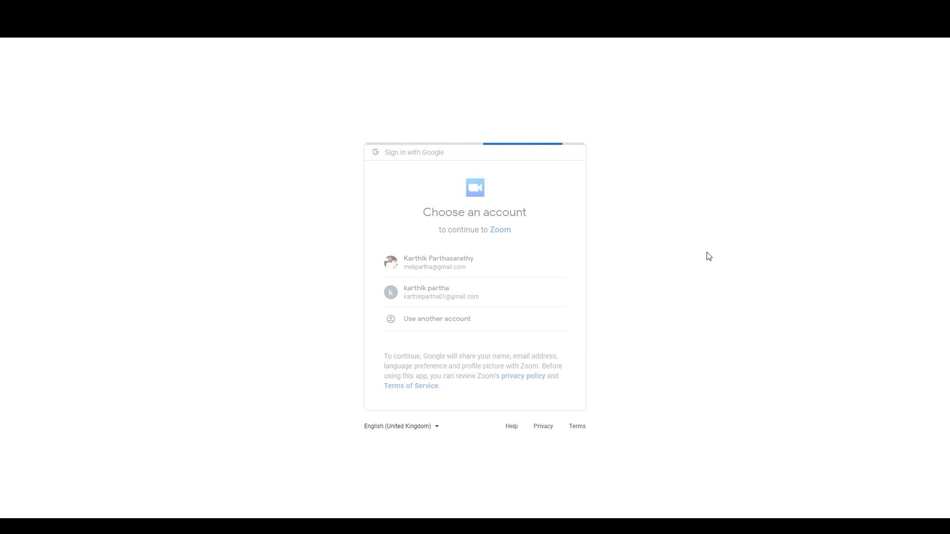
pyautogui.moveTo(811, 53)
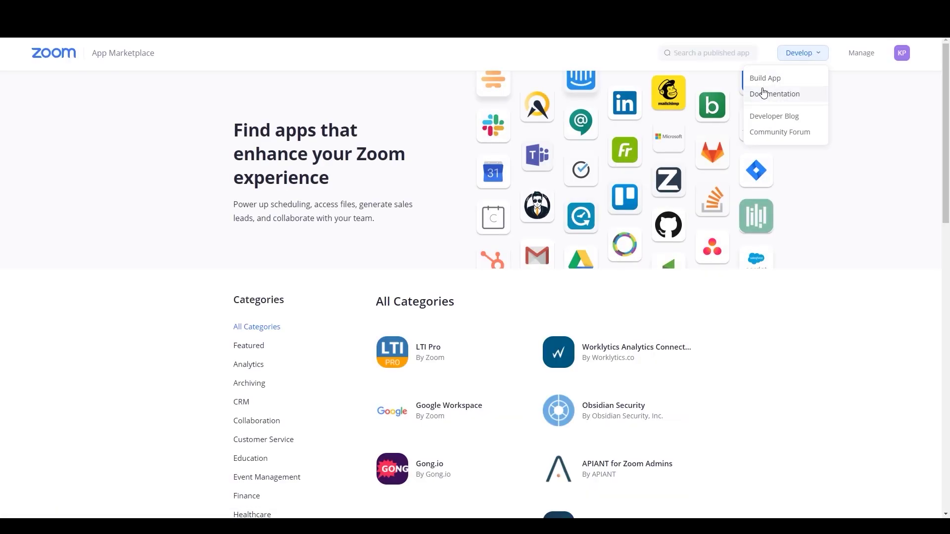
pyautogui.click(769, 79)
pyautogui.click(512, 261)
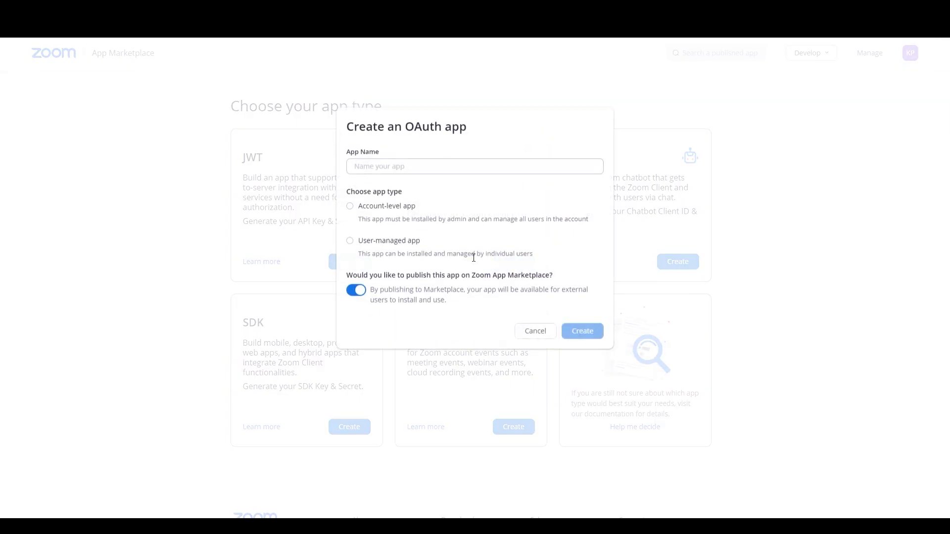
pyautogui.click(391, 166)
pyautogui.write('ServiceNow Zoom')
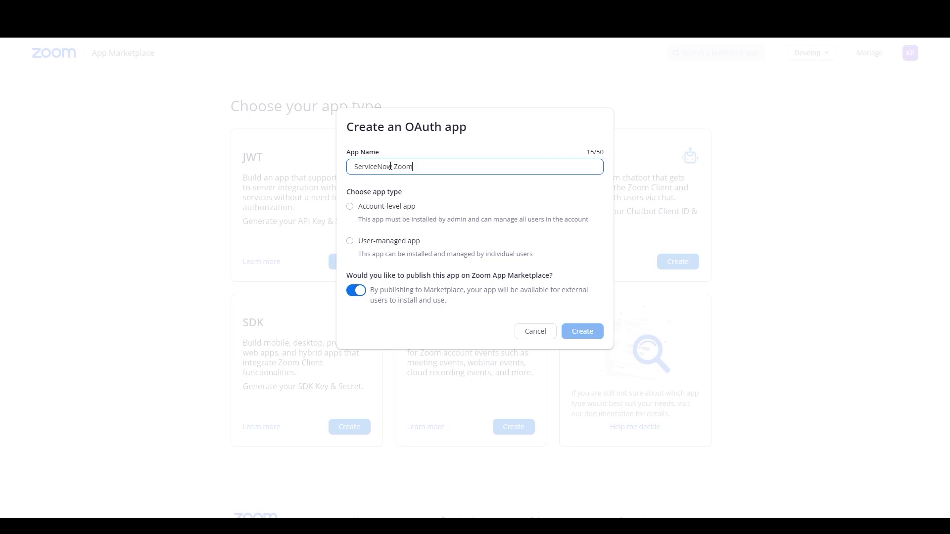
pyautogui.click(350, 242)
pyautogui.click(566, 331)
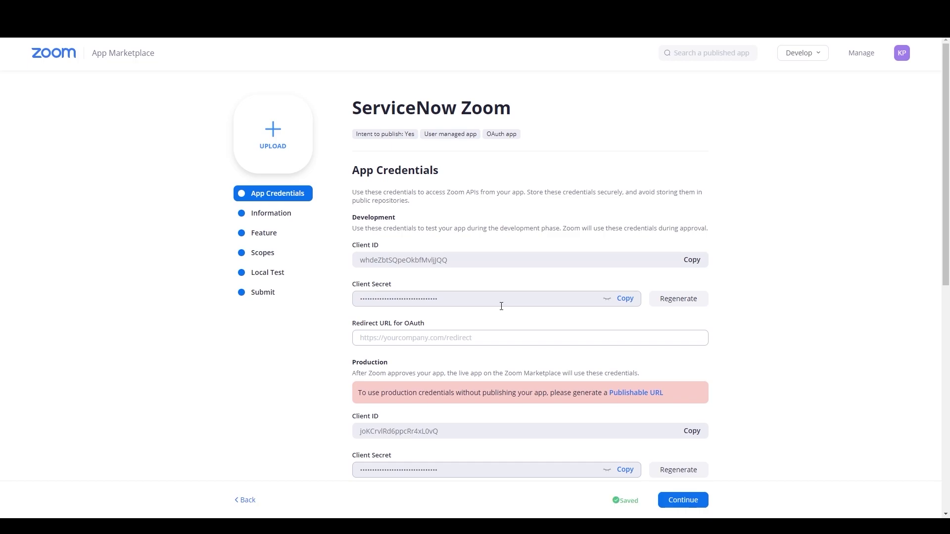
# Use the ServiceNow oauth_redirect.do URL for development and production redirect URLs and the whitelist, then continue
pyautogui.scroll(-2, 500, 266)
pyautogui.click(419, 238)
pyautogui.write('https://dev101755.service-now.com/oauth_redirect.do')
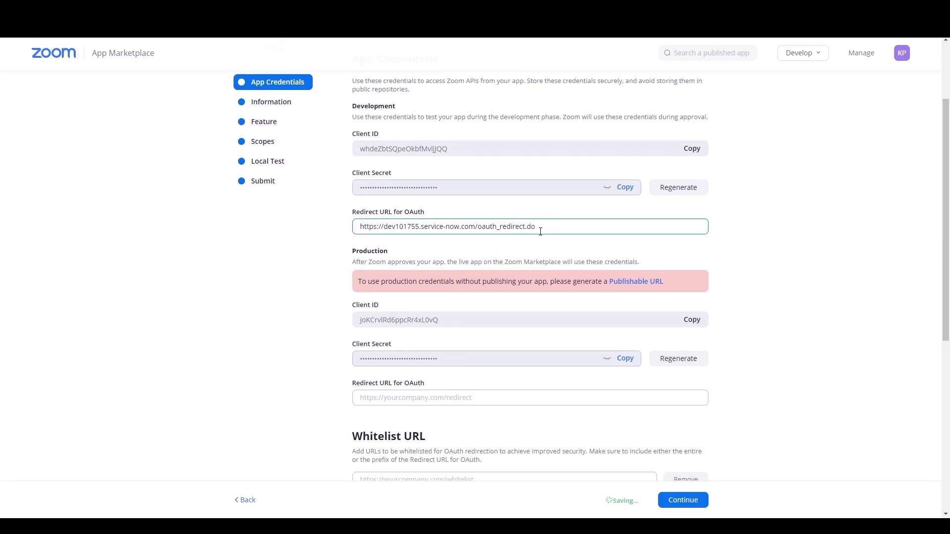
pyautogui.scroll(-5, 487, 212)
pyautogui.click(406, 164)
pyautogui.write('https://dev101755.service-now.com/oauth_redirect.do')
pyautogui.click(382, 243)
pyautogui.write('https://dev101755.service-now.com/oauth_redirect.do')
pyautogui.click(675, 337)
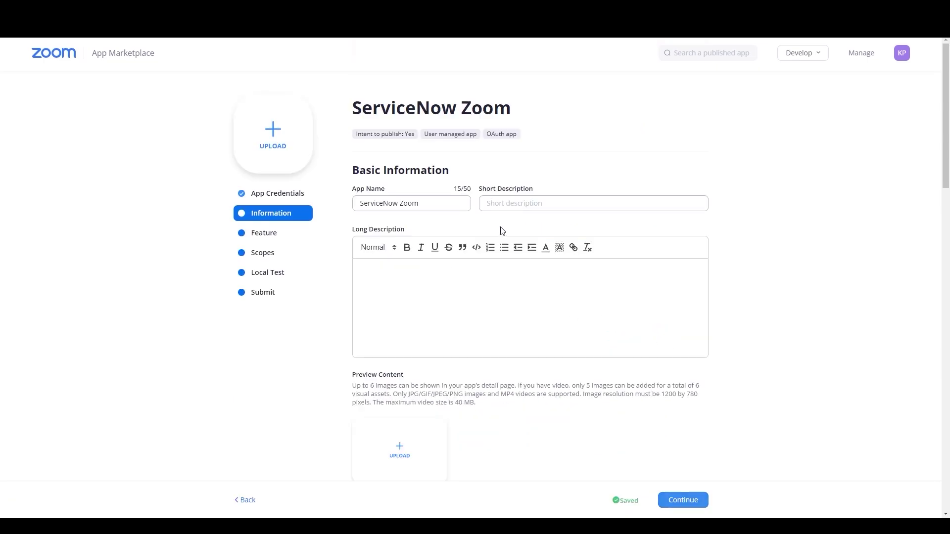
# Enter 'test' short and long descriptions, category Learning & Development, and vertical Education
pyautogui.click(497, 204)
pyautogui.write('tes')
pyautogui.click(404, 277)
pyautogui.write('test')
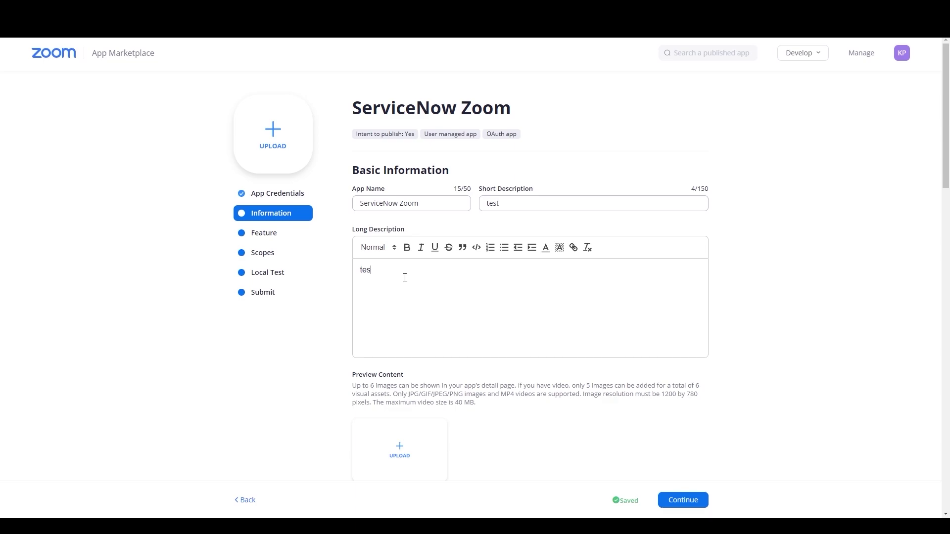
pyautogui.scroll(-5, 538, 314)
pyautogui.click(466, 284)
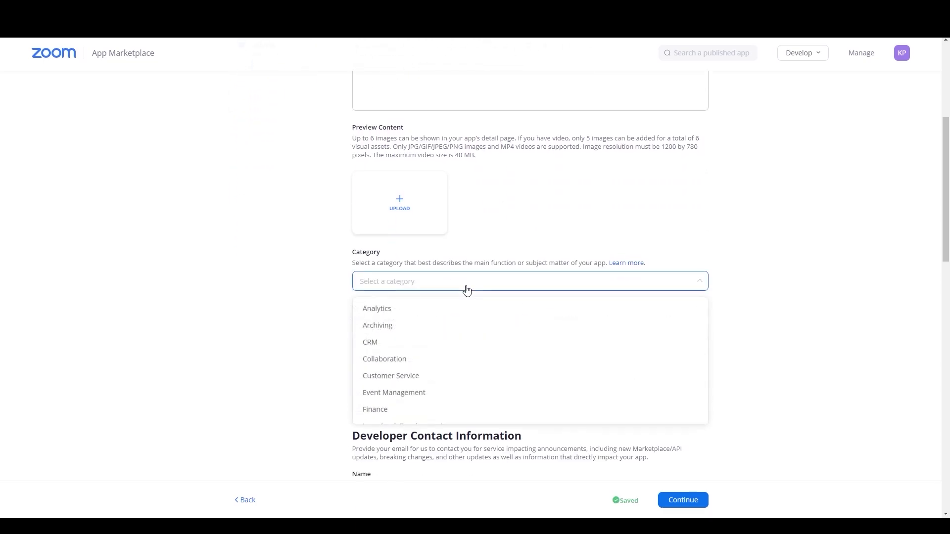
pyautogui.scroll(-5, 466, 289)
pyautogui.click(434, 235)
pyautogui.click(426, 246)
pyautogui.click(470, 271)
# Fill in the company name and the developer contact's name and e-mail address
pyautogui.scroll(-1, 492, 267)
pyautogui.click(401, 250)
pyautogui.write('c')
pyautogui.click(396, 342)
pyautogui.click(407, 379)
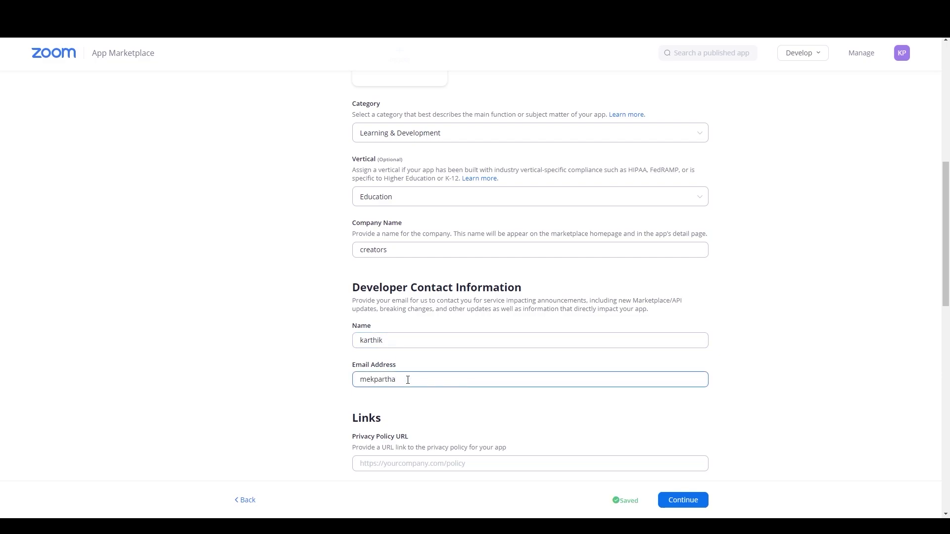
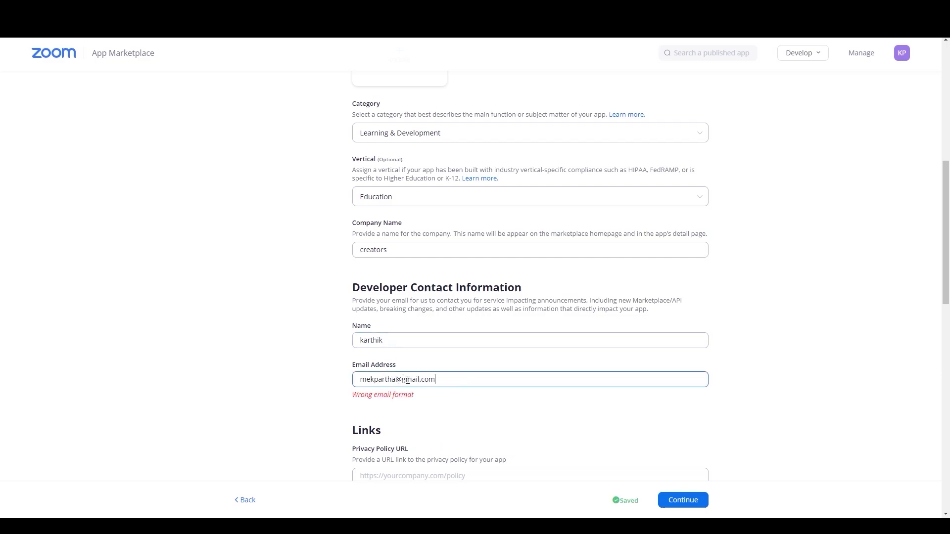
# Add ServiceNow privacy statement, terms of use, home page (support) and docs URLs as app links
pyautogui.scroll(-3, 617, 361)
pyautogui.click(450, 319)
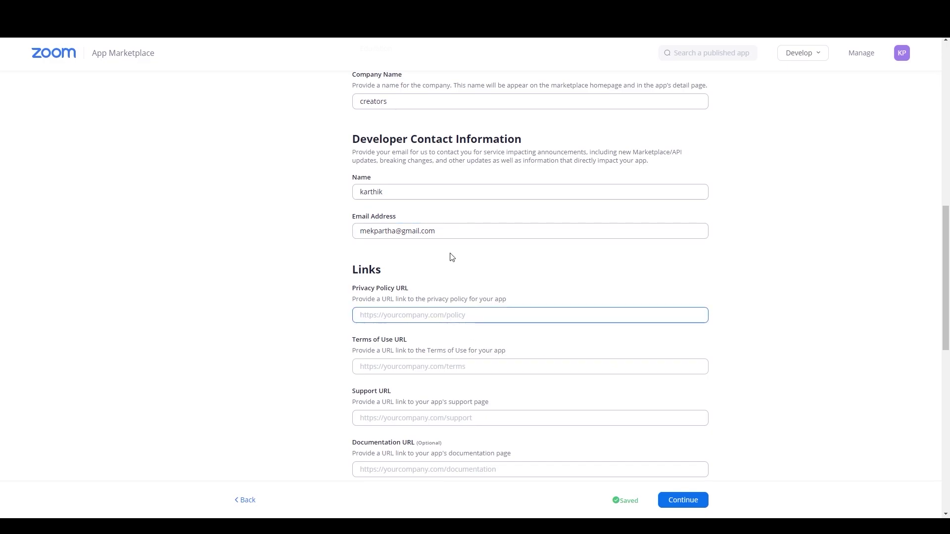
pyautogui.write('https://www.servicenow.com/privacy-statement.html')
pyautogui.scroll(-1, 438, 337)
pyautogui.click(411, 319)
pyautogui.write('https://www.servicenow.com/terms-of-use.html')
pyautogui.click(392, 368)
pyautogui.write('https://www.servicenow.com/')
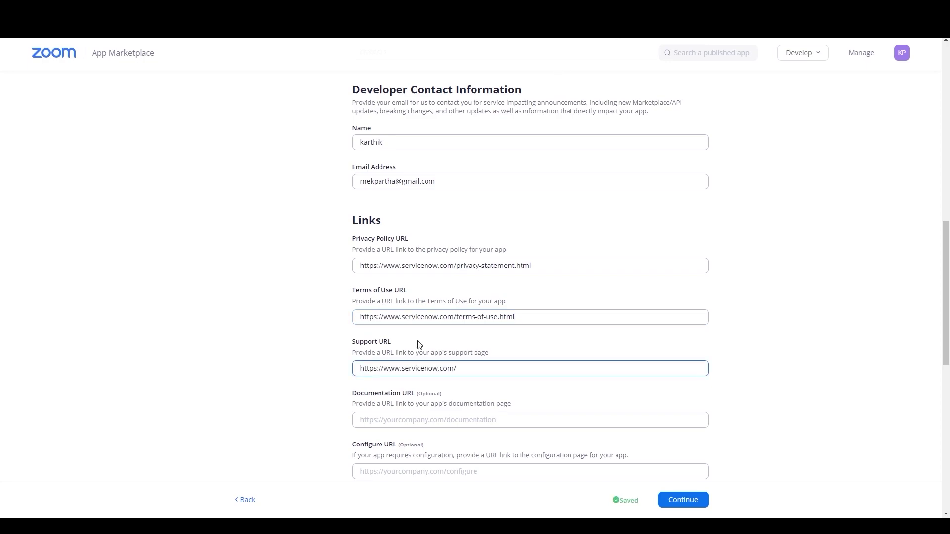
pyautogui.scroll(-3, 576, 230)
pyautogui.click(405, 270)
pyautogui.write('https://docs.servicenow.com/')
# Set the ServiceNow OAuth redirect URL as configure link and deauthorization endpoint, then continue
pyautogui.scroll(3, 495, 277)
pyautogui.scroll(11, 516, 283)
pyautogui.scroll(-8, 516, 282)
pyautogui.scroll(-7, 592, 259)
pyautogui.click(430, 274)
pyautogui.write('https://dev101755.service-now.com/oauth_redirect.do')
pyautogui.scroll(-3, 449, 280)
pyautogui.click(420, 299)
pyautogui.write('https://dev101755.service-now.com/oauth_redirect.do')
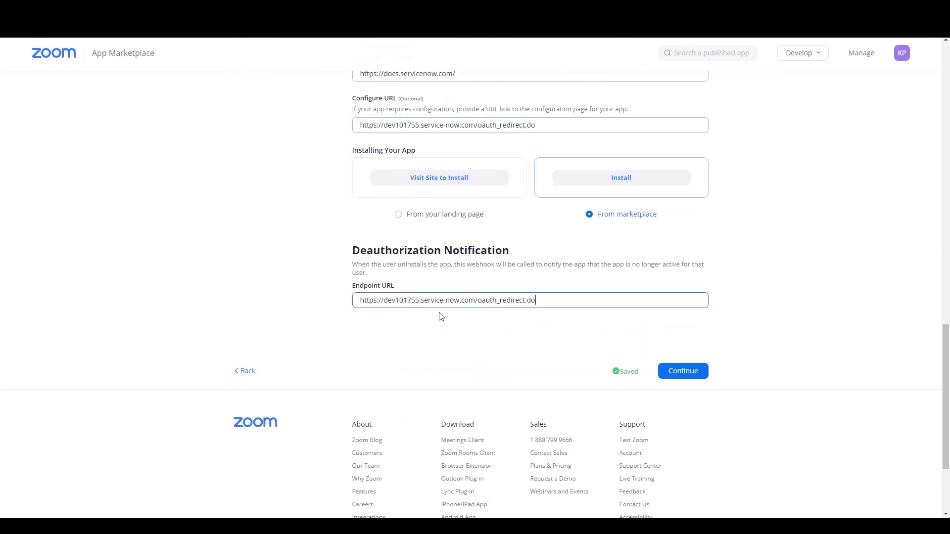
pyautogui.click(684, 371)
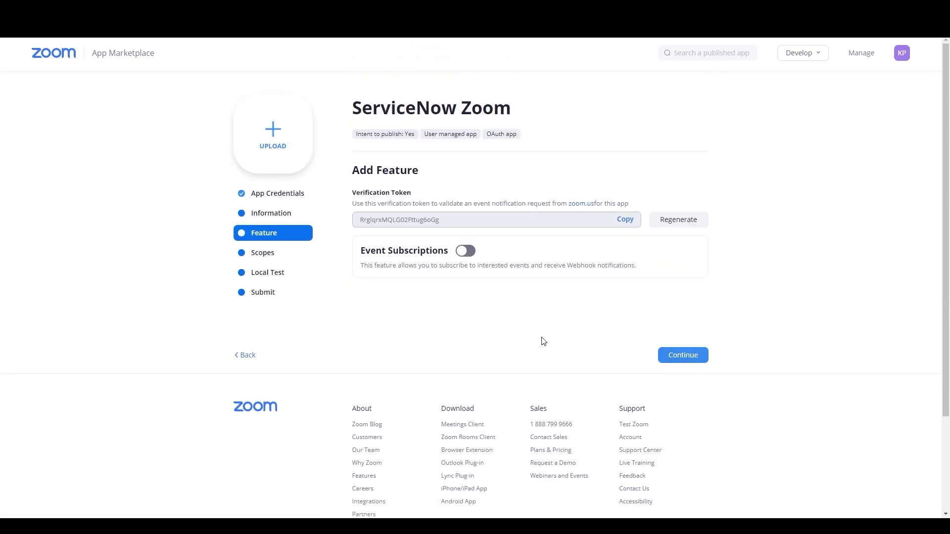
# Add meeting:write plus the webinar, recording and user scopes to the app
pyautogui.click(678, 356)
pyautogui.click(678, 227)
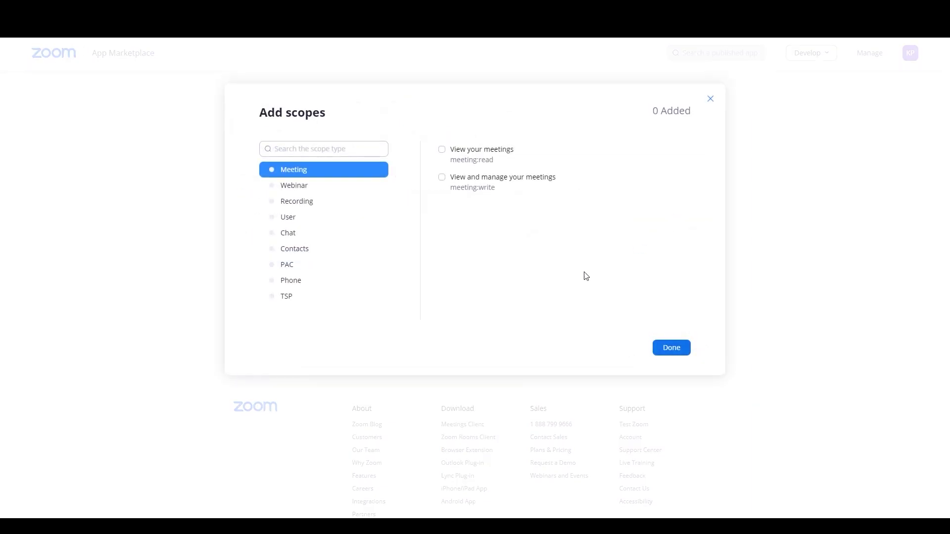
pyautogui.click(442, 178)
pyautogui.click(297, 201)
pyautogui.click(294, 186)
pyautogui.click(441, 149)
pyautogui.click(297, 201)
pyautogui.click(442, 150)
pyautogui.click(442, 177)
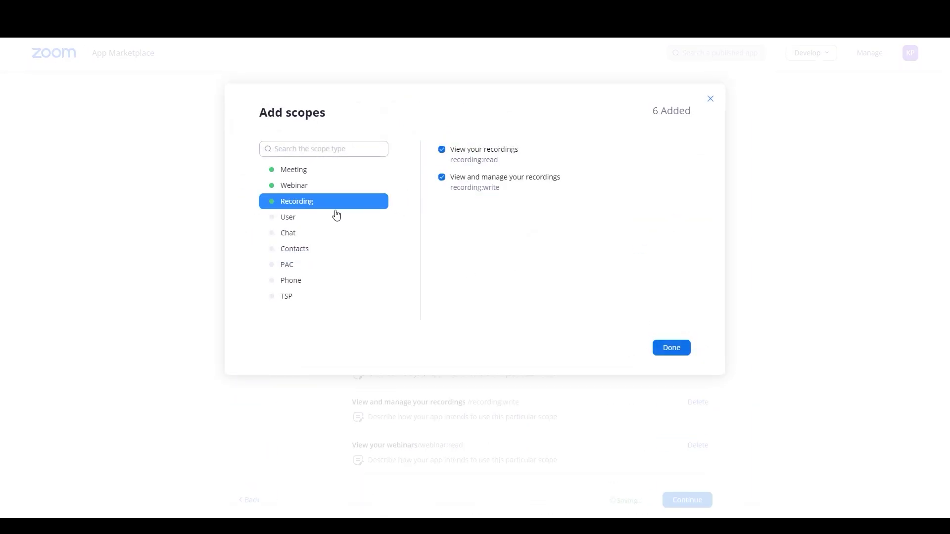
pyautogui.click(340, 216)
pyautogui.click(468, 153)
pyautogui.click(468, 181)
pyautogui.click(339, 233)
# Add the chat, contacts and both audio conference (PAC) scopes
pyautogui.click(468, 153)
pyautogui.click(465, 209)
pyautogui.click(468, 264)
pyautogui.click(467, 237)
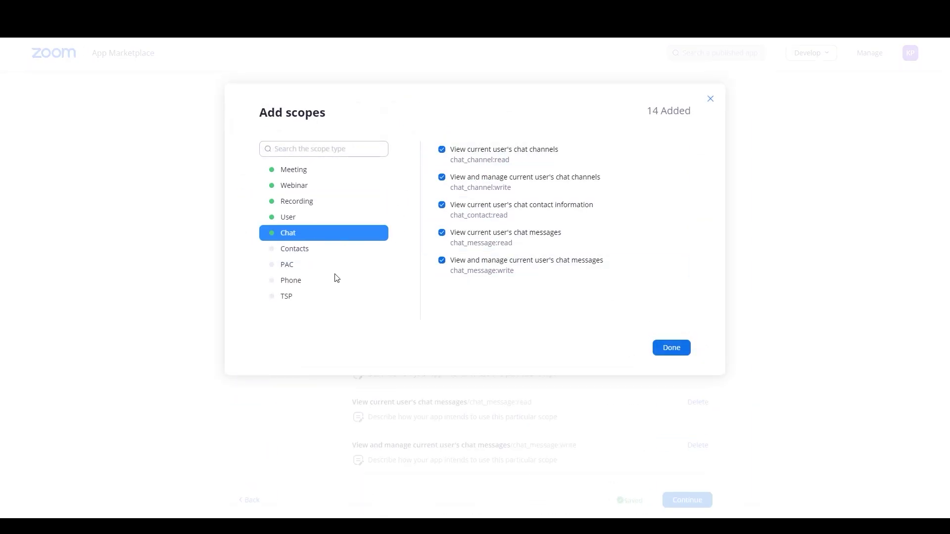
pyautogui.click(304, 249)
pyautogui.click(462, 154)
pyautogui.click(311, 264)
pyautogui.click(479, 154)
pyautogui.click(479, 181)
# Add phone:read, phone:write and both TSP scopes, finish, and select the first scope's name
pyautogui.click(318, 280)
pyautogui.click(470, 153)
pyautogui.click(469, 181)
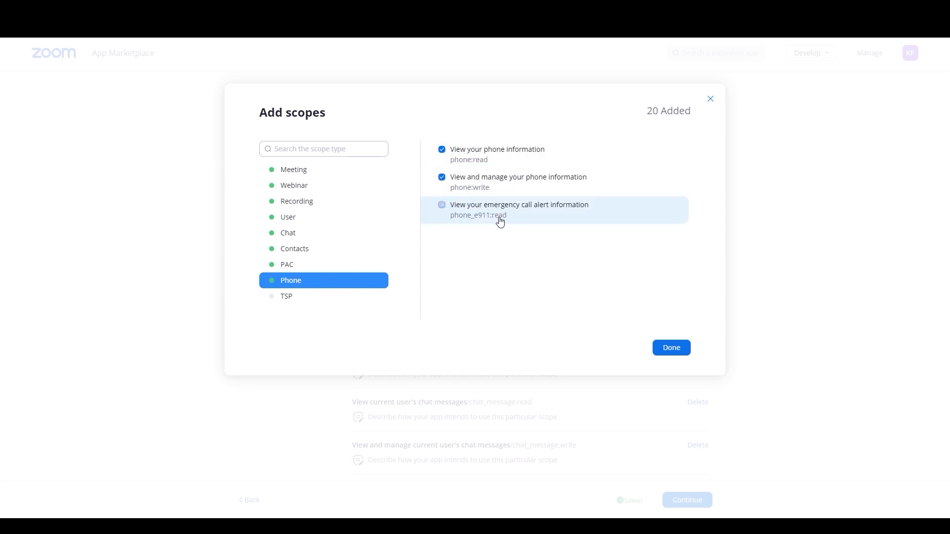
pyautogui.click(286, 296)
pyautogui.click(442, 149)
pyautogui.click(442, 177)
pyautogui.click(672, 348)
pyautogui.scroll(-2, 564, 272)
pyautogui.moveTo(352, 174); pyautogui.dragTo(464, 174)
# Paste the chat channel and chat contact scope names into their own description boxes
pyautogui.hotkey('ctrl', 'c')
pyautogui.click(394, 190)
pyautogui.hotkey('ctrl', 'v')
pyautogui.click(867, 240)
pyautogui.moveTo(352, 218); pyautogui.dragTo(507, 219)
pyautogui.hotkey('ctrl', 'c')
pyautogui.click(430, 232)
pyautogui.hotkey('ctrl', 'v')
pyautogui.moveTo(352, 260); pyautogui.dragTo(500, 260)
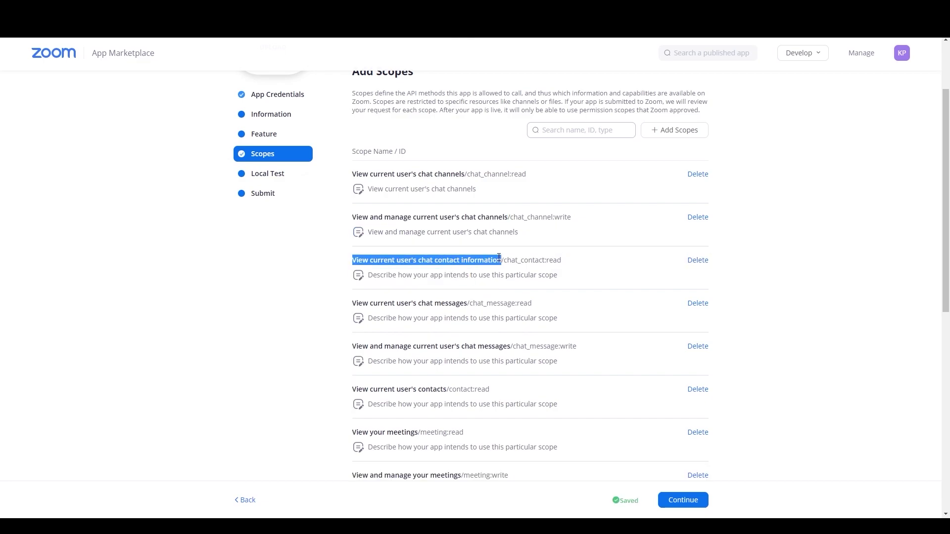
pyautogui.hotkey('ctrl', 'c')
pyautogui.click(395, 275)
pyautogui.hotkey('ctrl', 'v')
# Give the chat messages and chat_message:write scopes their own names as descriptions
pyautogui.scroll(-1, 352, 253)
pyautogui.moveTo(352, 254); pyautogui.dragTo(465, 256)
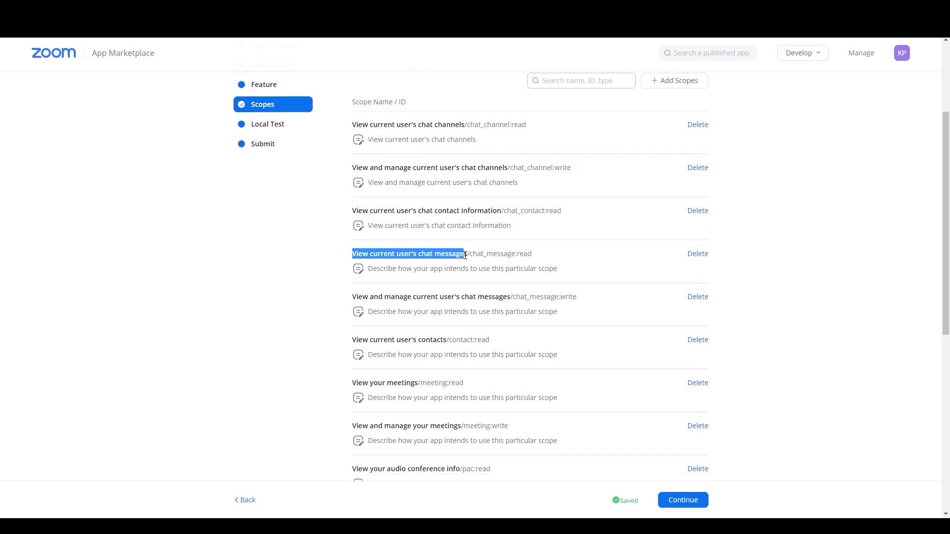
pyautogui.hotkey('ctrl', 'c')
pyautogui.click(368, 271)
pyautogui.hotkey('ctrl', 'v')
pyautogui.scroll(-1, 369, 271)
pyautogui.moveTo(352, 247); pyautogui.dragTo(510, 247)
pyautogui.hotkey('ctrl', 'c')
pyautogui.click(376, 267)
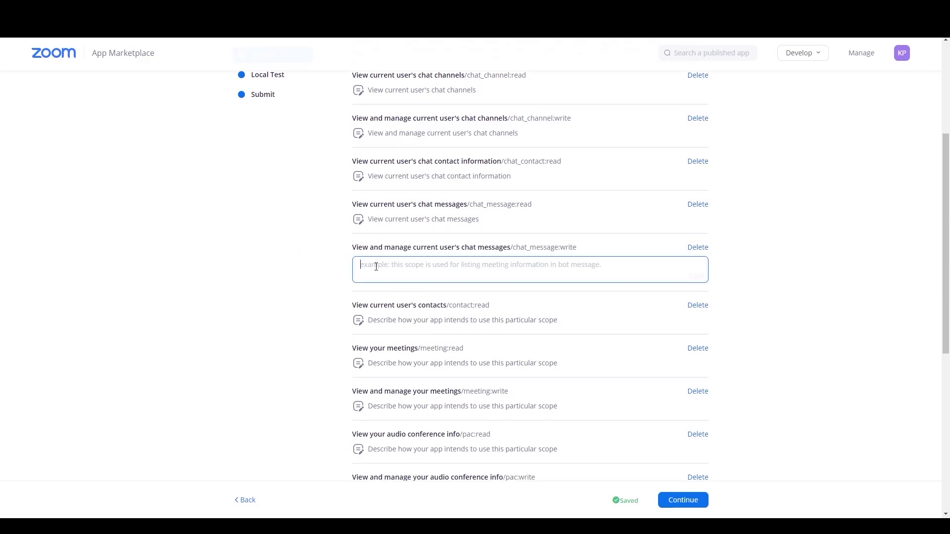
pyautogui.hotkey('ctrl', 'v')
# Fill the contacts scope description with the scope's own name
pyautogui.scroll(-2, 376, 267)
pyautogui.click(528, 163)
pyautogui.scroll(1, 322, 200)
pyautogui.moveTo(353, 240); pyautogui.dragTo(446, 242)
pyautogui.hotkey('ctrl', 'c')
pyautogui.click(361, 263)
pyautogui.hotkey('ctrl', 'v')
pyautogui.click(298, 265)
# Set the meeting:read and meeting:write descriptions to their scope names
pyautogui.moveTo(352, 284); pyautogui.dragTo(415, 283)
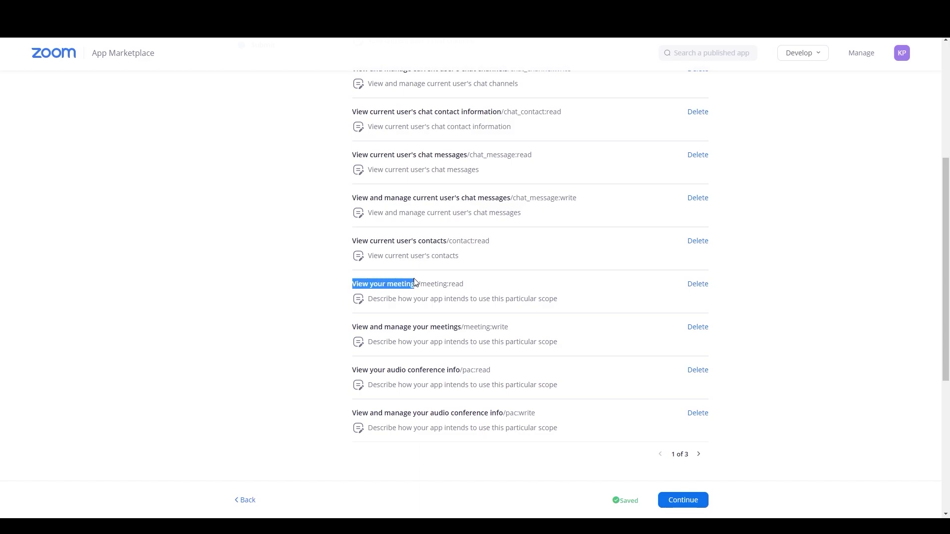
pyautogui.hotkey('ctrl', 'c')
pyautogui.click(359, 299)
pyautogui.hotkey('ctrl', 'v')
pyautogui.scroll(-1, 359, 303)
pyautogui.click(353, 277)
pyautogui.moveTo(353, 277)
pyautogui.mouseDown()
pyautogui.moveTo(463, 278)
pyautogui.moveTo(352, 277)
pyautogui.mouseUp()
pyautogui.hotkey('ctrl', 'c')
pyautogui.click(366, 292)
pyautogui.hotkey('ctrl', 'v')
pyautogui.click(321, 303)
# Set the pac:read and pac:write descriptions to their scope names
pyautogui.moveTo(352, 321); pyautogui.dragTo(459, 320)
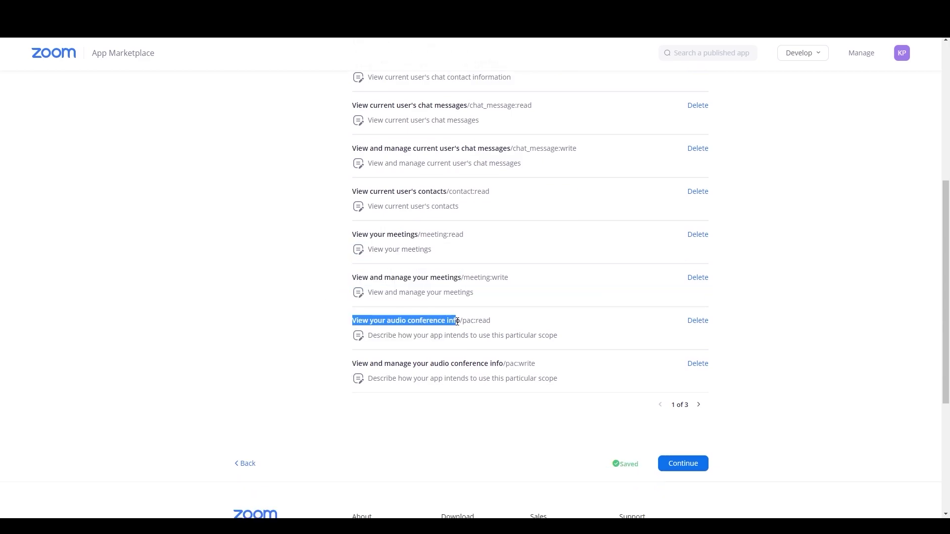
pyautogui.hotkey('ctrl', 'c')
pyautogui.click(374, 340)
pyautogui.hotkey('ctrl', 'v')
pyautogui.scroll(-1, 299, 312)
pyautogui.click(299, 312)
pyautogui.moveTo(352, 314); pyautogui.dragTo(506, 317)
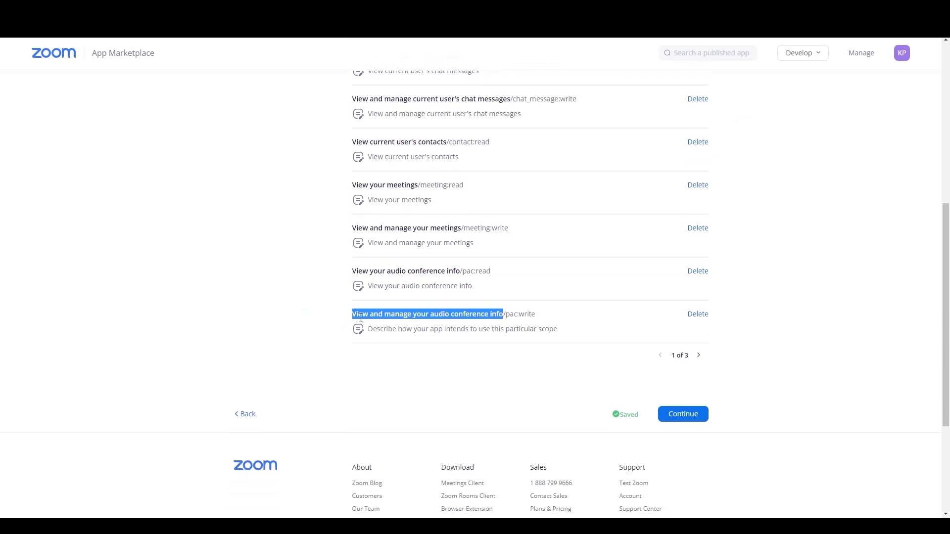
pyautogui.hotkey('ctrl', 'c')
pyautogui.click(369, 329)
pyautogui.hotkey('ctrl', 'v')
# On scopes page 2, give phone:read and phone:write their names as descriptions
pyautogui.click(333, 328)
pyautogui.click(698, 355)
pyautogui.moveTo(352, 273); pyautogui.dragTo(450, 273)
pyautogui.hotkey('ctrl', 'c')
pyautogui.click(366, 287)
pyautogui.hotkey('ctrl', 'v')
pyautogui.click(320, 308)
pyautogui.scroll(-2, 320, 308)
pyautogui.moveTo(352, 217); pyautogui.dragTo(493, 218)
pyautogui.click(384, 233)
pyautogui.hotkey('ctrl', 'v')
pyautogui.click(355, 277)
# Fill the emergency-call and recording:read descriptions with their scope names
pyautogui.moveTo(352, 260); pyautogui.dragTo(496, 260)
pyautogui.hotkey('ctrl', 'c')
pyautogui.click(366, 275)
pyautogui.hotkey('ctrl', 'v')
pyautogui.click(349, 320)
pyautogui.moveTo(352, 303); pyautogui.dragTo(423, 303)
pyautogui.hotkey('ctrl', 'c')
pyautogui.click(387, 318)
pyautogui.hotkey('ctrl', 'v')
pyautogui.click(320, 331)
# Fill the recording:write and tsp:read descriptions with their scope names
pyautogui.scroll(-2, 320, 331)
pyautogui.moveTo(352, 296); pyautogui.dragTo(466, 296)
pyautogui.hotkey('ctrl', 'c')
pyautogui.click(361, 312)
pyautogui.hotkey('ctrl', 'v')
pyautogui.scroll(-2, 351, 257)
pyautogui.click(349, 254)
pyautogui.moveTo(352, 241); pyautogui.dragTo(440, 242)
pyautogui.hotkey('ctrl', 'c')
pyautogui.click(399, 255)
pyautogui.hotkey('ctrl', 'v')
pyautogui.click(360, 282)
# Set the tsp:write and user:read descriptions to their scope names
pyautogui.moveTo(352, 284); pyautogui.dragTo(488, 284)
pyautogui.hotkey('ctrl', 'c')
pyautogui.click(388, 299)
pyautogui.hotkey('ctrl', 'v')
pyautogui.scroll(-1, 376, 292)
pyautogui.moveTo(352, 278); pyautogui.dragTo(444, 278)
pyautogui.hotkey('ctrl', 'c')
pyautogui.click(398, 292)
pyautogui.hotkey('ctrl', 'v')
# Set the user:write and user_profile descriptions to their scope names
pyautogui.moveTo(352, 320); pyautogui.dragTo(487, 321)
pyautogui.hotkey('ctrl', 'c')
pyautogui.click(399, 335)
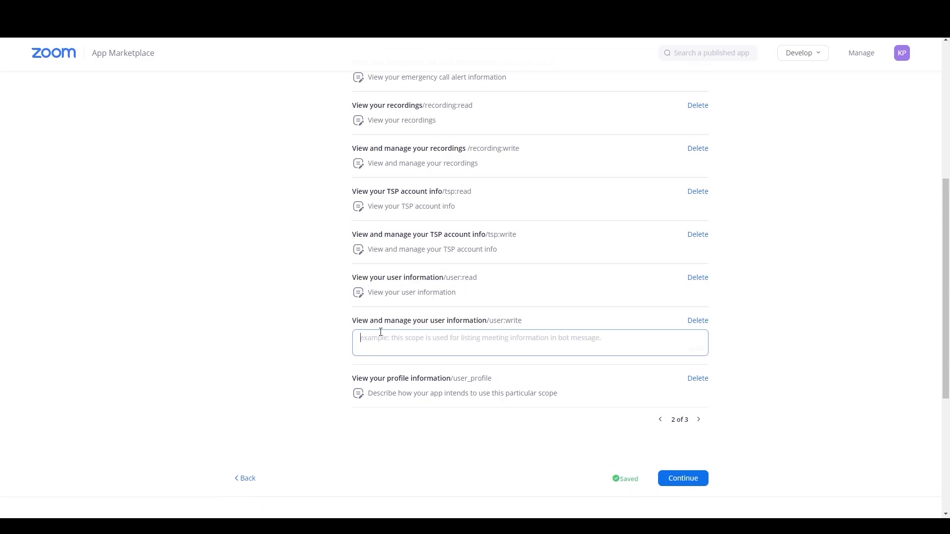
pyautogui.hotkey('ctrl', 'v')
pyautogui.scroll(-2, 331, 269)
pyautogui.moveTo(353, 265); pyautogui.dragTo(455, 267)
pyautogui.hotkey('ctrl', 'c')
pyautogui.click(409, 285)
pyautogui.hotkey('ctrl', 'v')
# On scopes page 3, give both webinar scopes their own names as descriptions
pyautogui.click(699, 305)
pyautogui.moveTo(352, 221); pyautogui.dragTo(417, 221)
pyautogui.hotkey('ctrl', 'c')
pyautogui.click(386, 236)
pyautogui.hotkey('ctrl', 'v')
pyautogui.scroll(-1, 386, 237)
pyautogui.moveTo(352, 250); pyautogui.dragTo(461, 250)
pyautogui.hotkey('ctrl', 'c')
pyautogui.click(387, 264)
pyautogui.hotkey('ctrl', 'v')
# Advance past Local Test to Submit and upload square (1).jpg from Downloads as the app icon
pyautogui.click(683, 349)
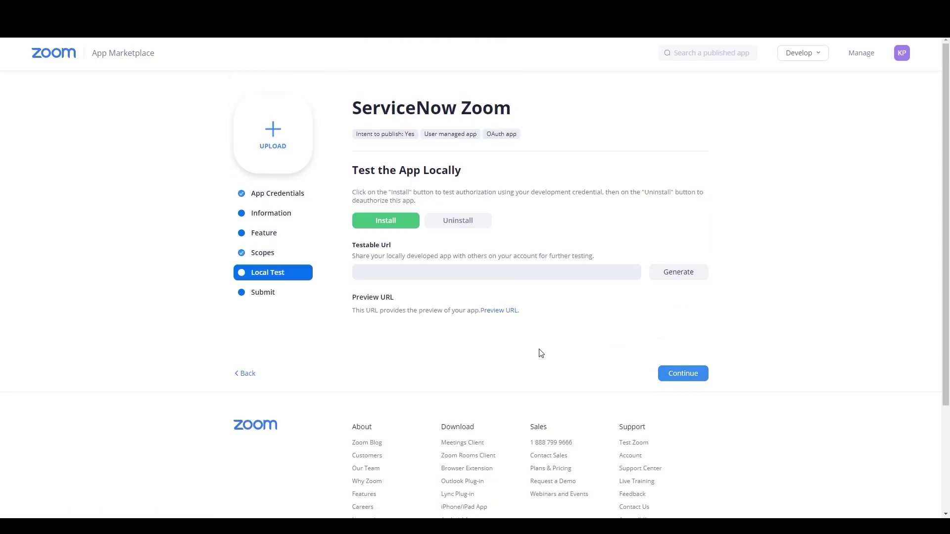
pyautogui.click(682, 371)
pyautogui.click(280, 130)
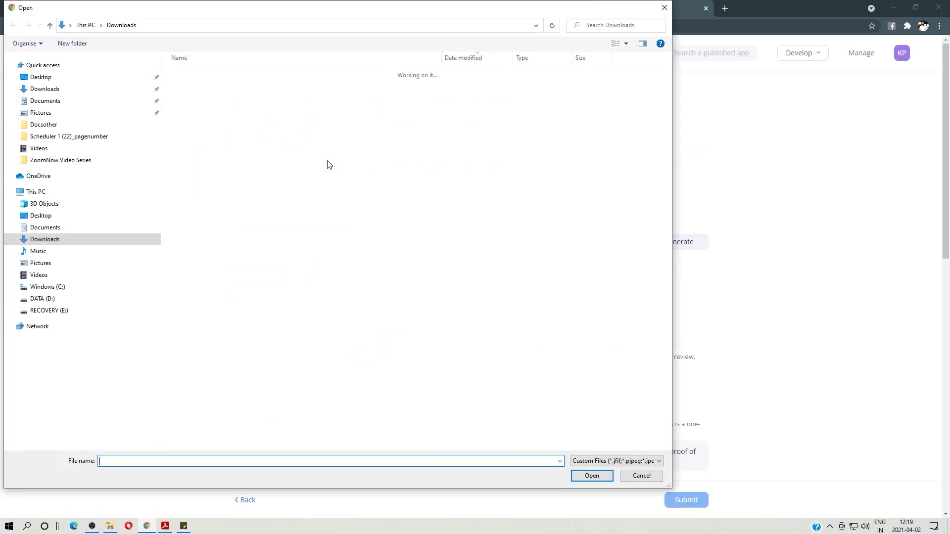
pyautogui.doubleClick(204, 88)
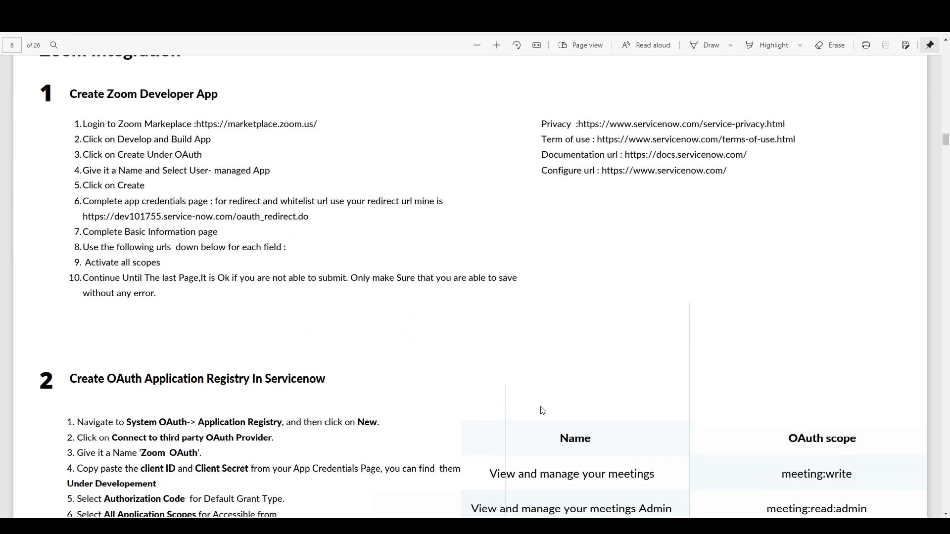
pyautogui.scroll(1, 542, 409)
pyautogui.scroll(-4, 542, 410)
pyautogui.scroll(-3, 542, 410)
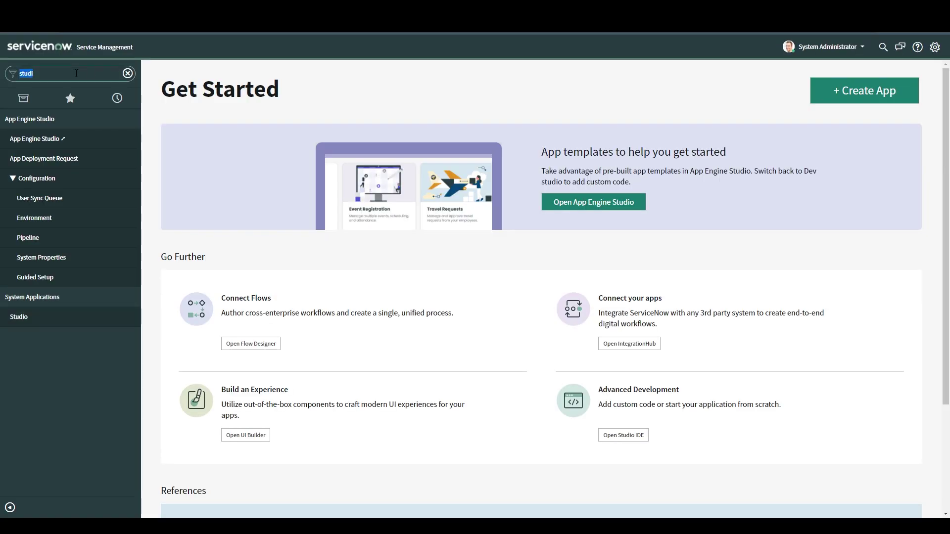
# Filter the navigator for 'oauth' and create a third-party OAuth provider in Application Registry named 'Zoom OAuth'
pyautogui.press('BackSpace')
pyautogui.write('oauth')
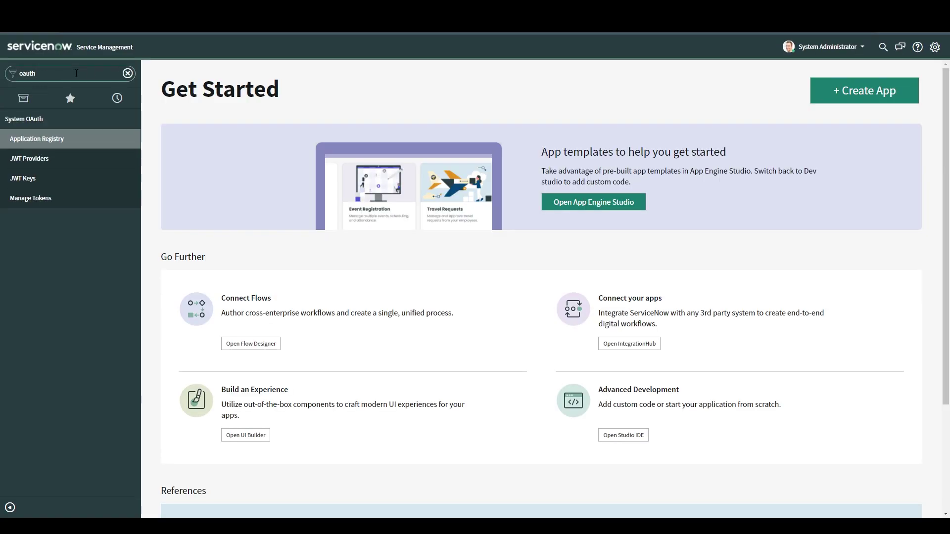
pyautogui.click(77, 142)
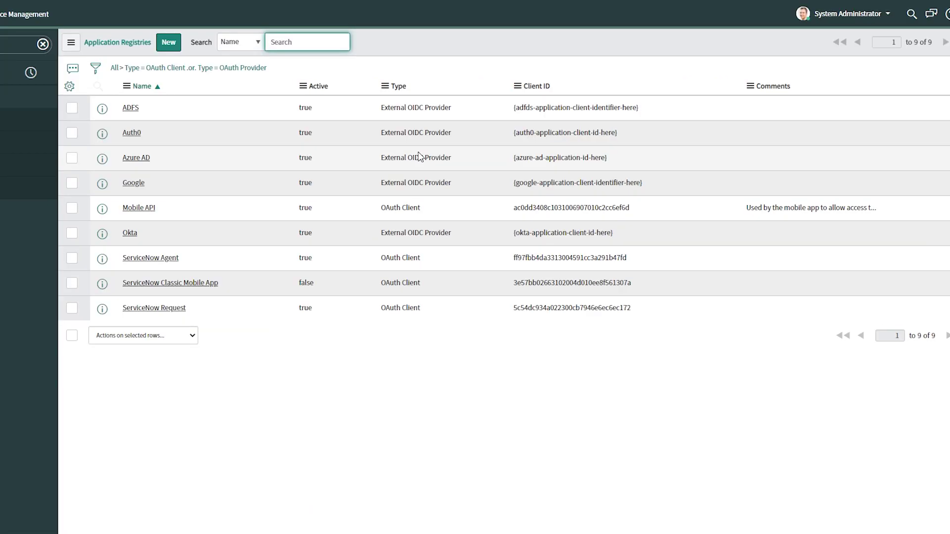
pyautogui.click(169, 45)
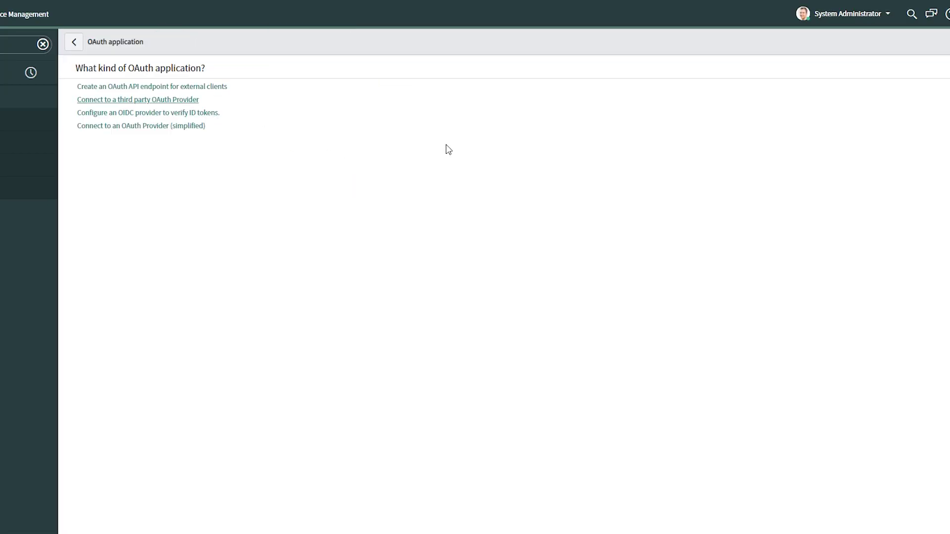
pyautogui.click(252, 97)
pyautogui.write('Zoom O')
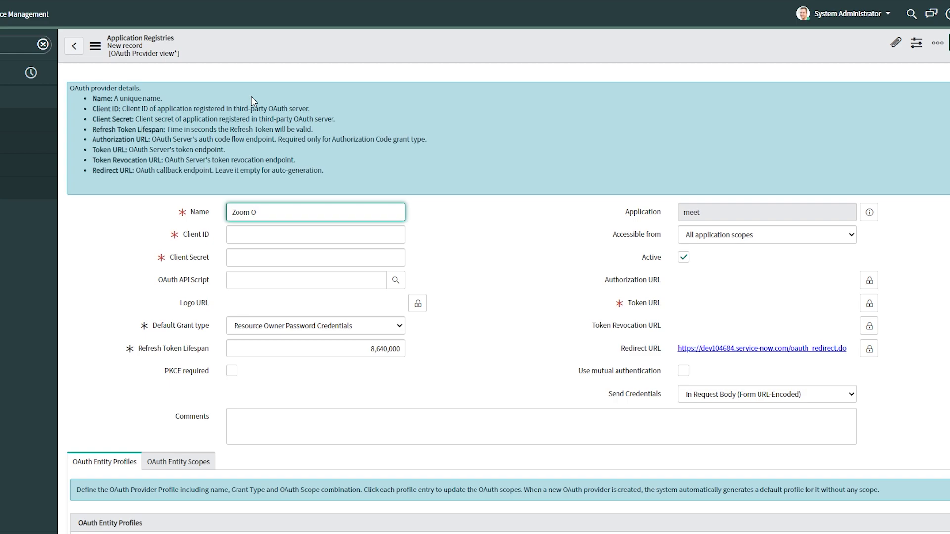
pyautogui.write('Auth')
pyautogui.click(537, 273)
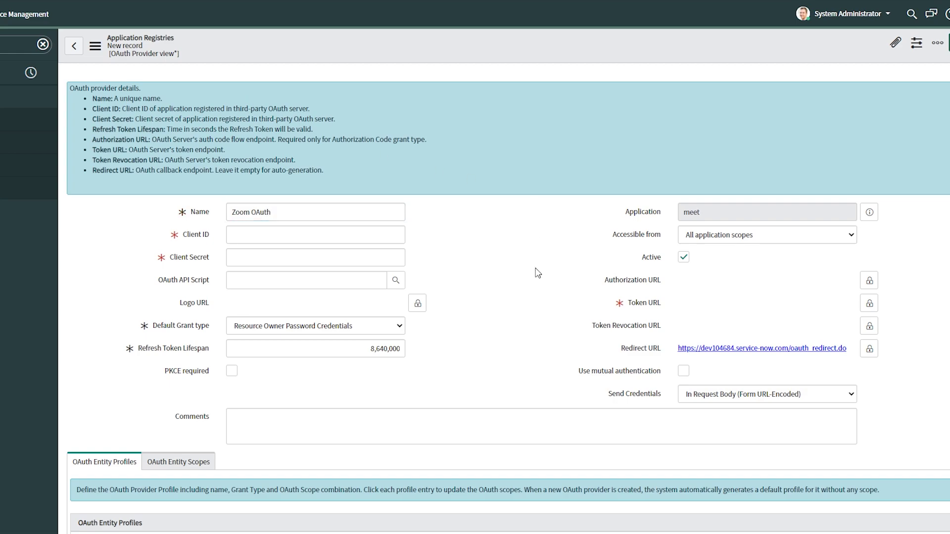
pyautogui.click(868, 280)
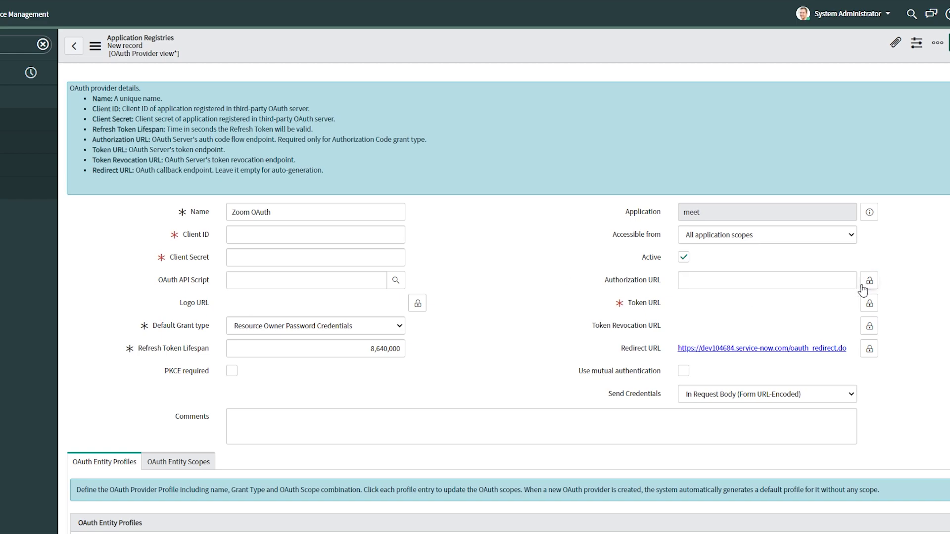
pyautogui.click(868, 304)
pyautogui.hotkey('alt', 'Tab')
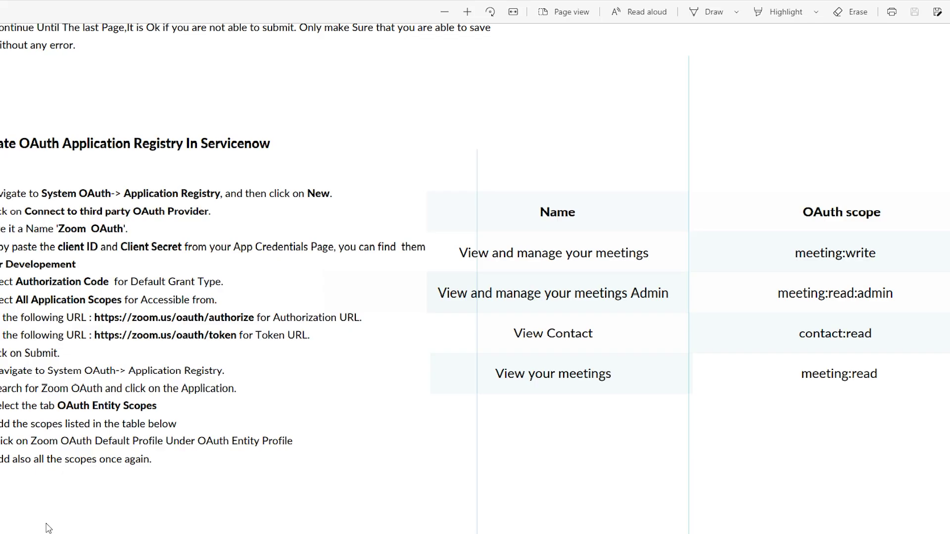
pyautogui.moveTo(93, 314); pyautogui.dragTo(253, 322)
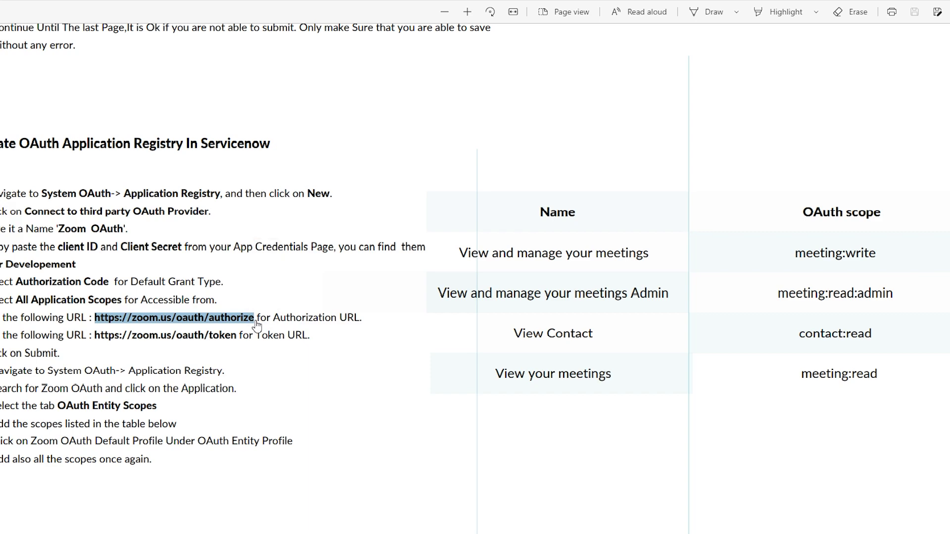
pyautogui.press('super+space')
pyautogui.click(149, 329)
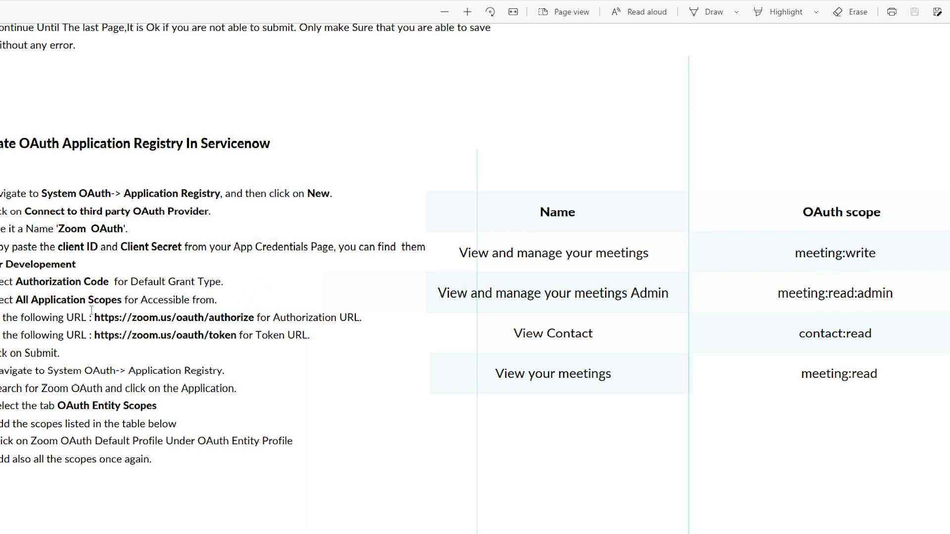
pyautogui.moveTo(91, 311); pyautogui.dragTo(257, 320)
pyautogui.hotkey('ctrl', 'c')
pyautogui.hotkey('alt', 'Tab')
pyautogui.click(733, 280)
pyautogui.hotkey('ctrl', 'v')
pyautogui.press('Tab')
pyautogui.click(869, 281)
pyautogui.click(689, 282)
pyautogui.press('BackSpace')
pyautogui.press('BackSpace')
pyautogui.click(869, 281)
pyautogui.hotkey('alt', 'Tab')
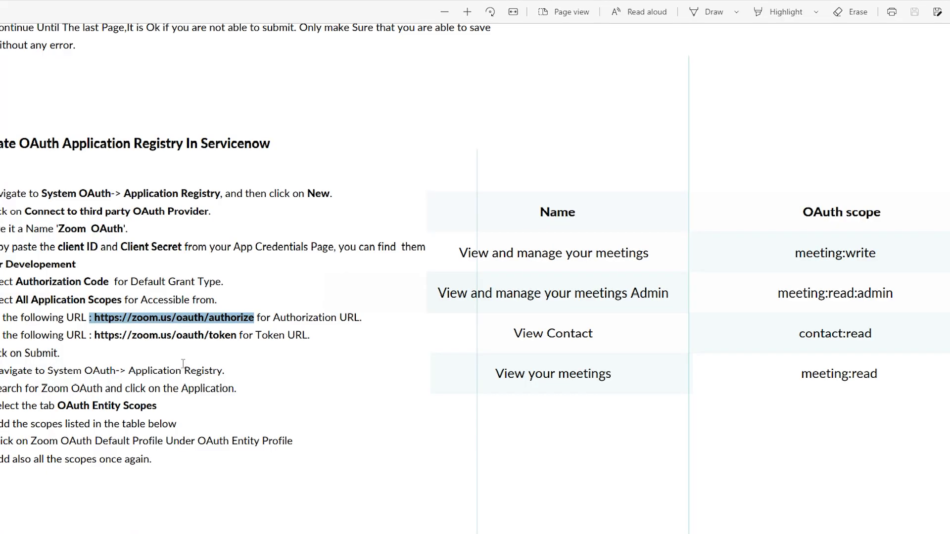
pyautogui.moveTo(94, 338); pyautogui.dragTo(237, 338)
pyautogui.press('super+space')
pyautogui.click(261, 362)
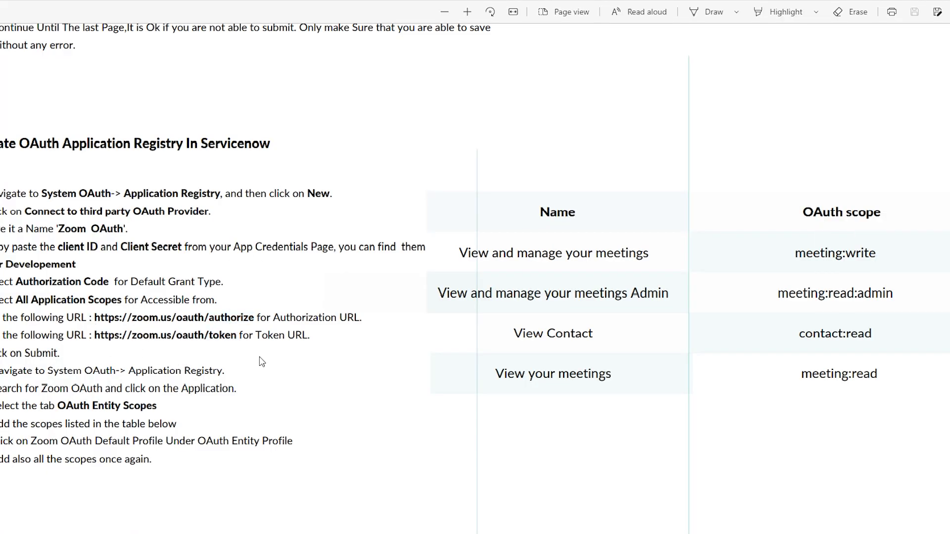
pyautogui.moveTo(93, 336); pyautogui.dragTo(236, 340)
pyautogui.hotkey('ctrl', 'c')
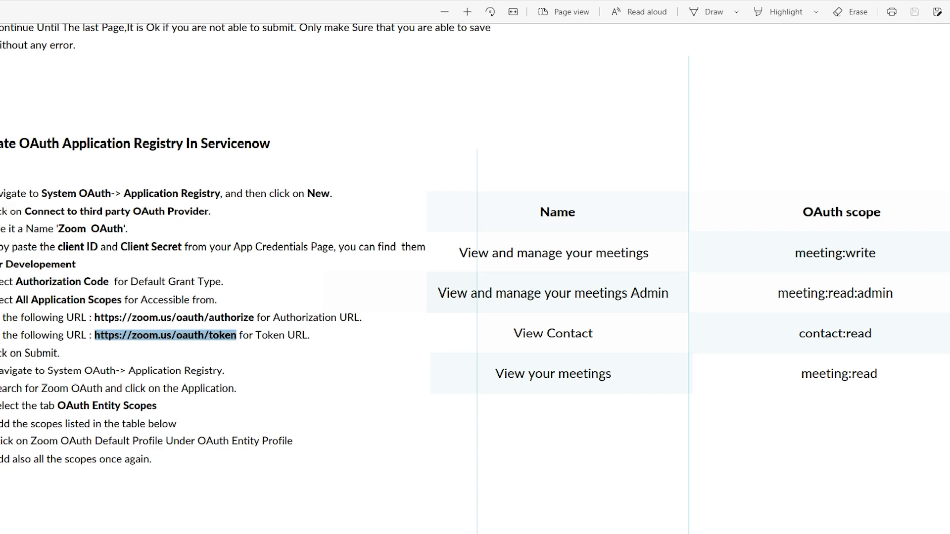
pyautogui.hotkey('alt', 'Tab')
pyautogui.click(741, 304)
pyautogui.hotkey('ctrl', 'v')
pyautogui.click(870, 303)
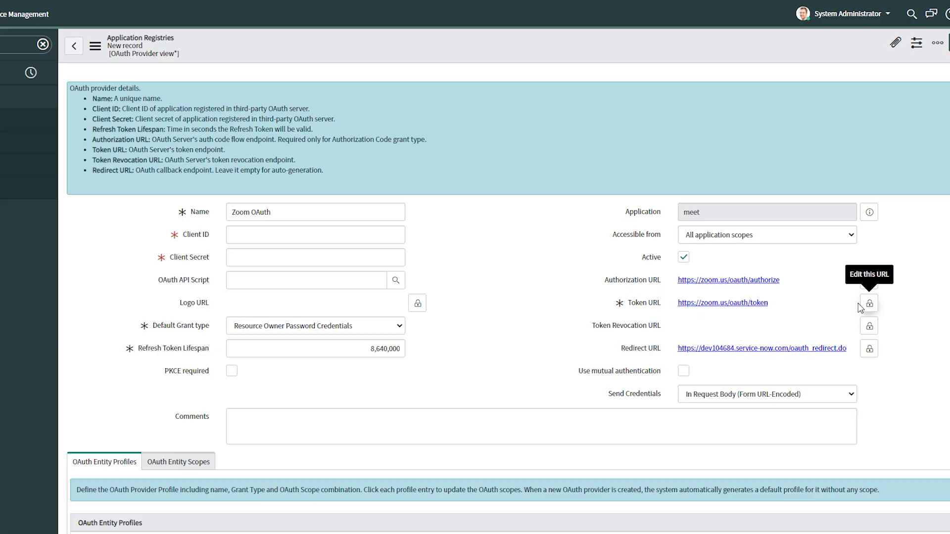
pyautogui.click(397, 325)
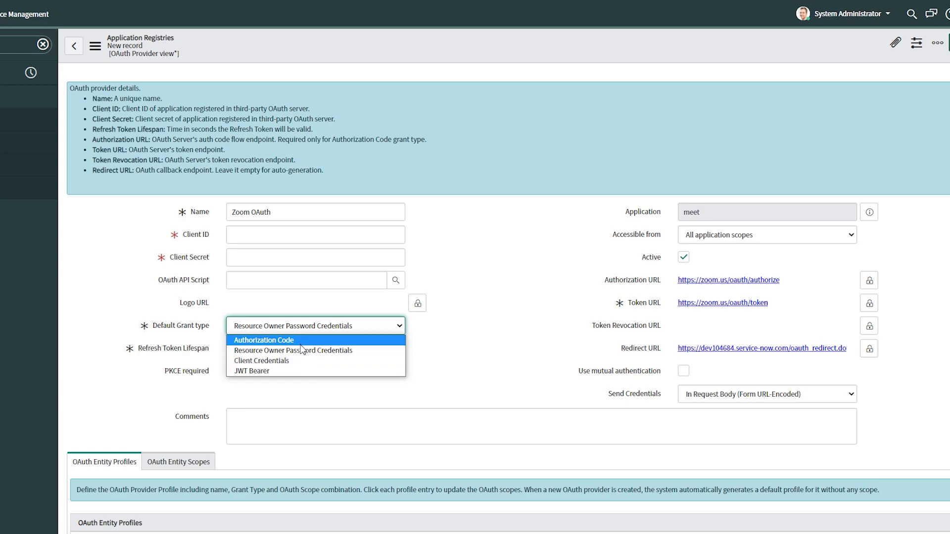
pyautogui.click(301, 342)
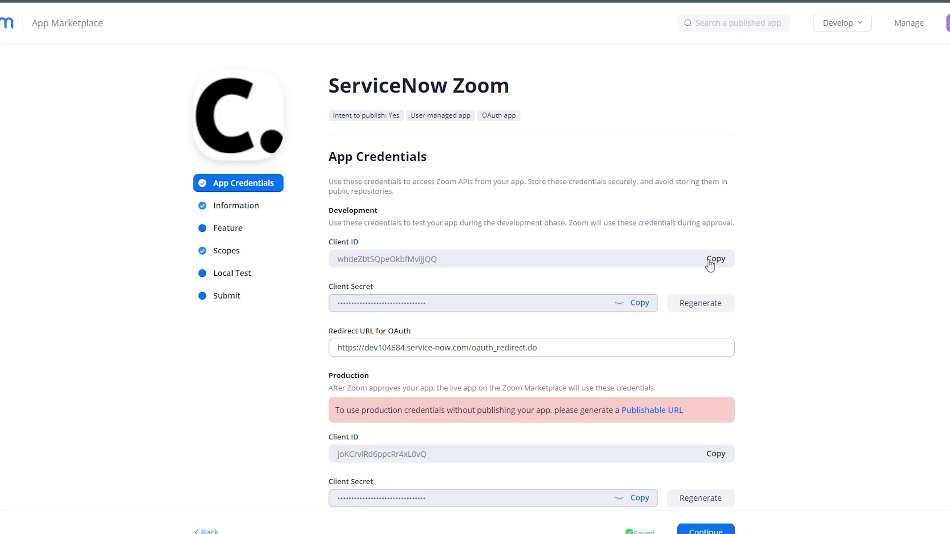
# Paste Zoom's development client ID and client secret into the form, then submit it
pyautogui.click(709, 265)
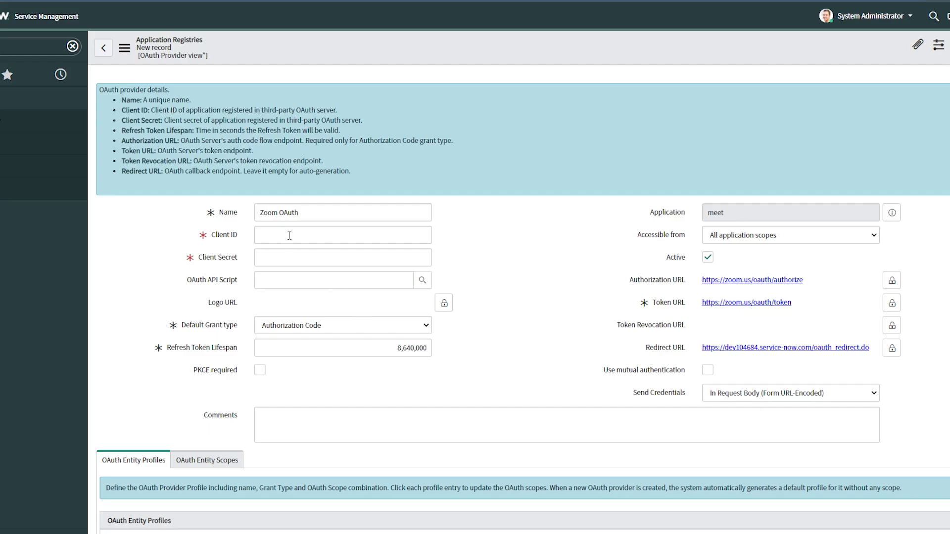
pyautogui.click(290, 236)
pyautogui.hotkey('ctrl', 'v')
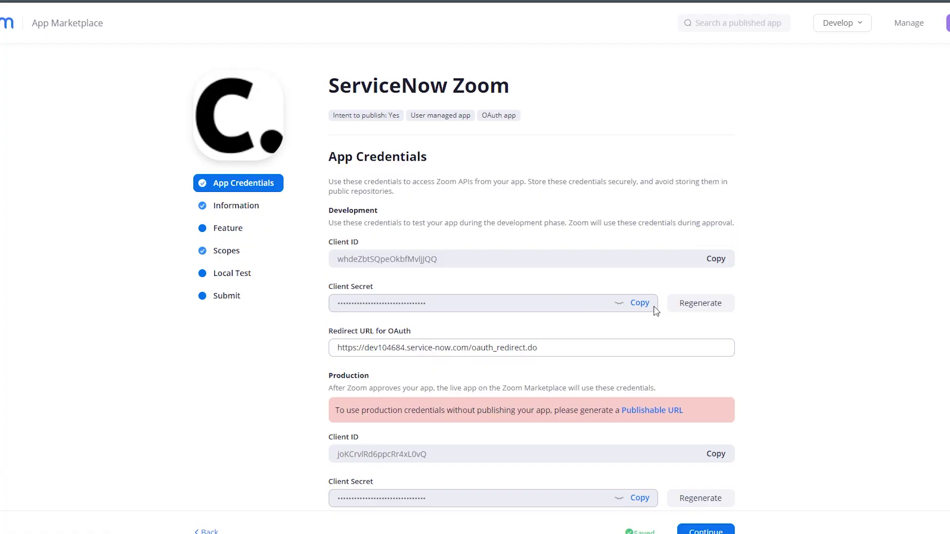
pyautogui.click(639, 301)
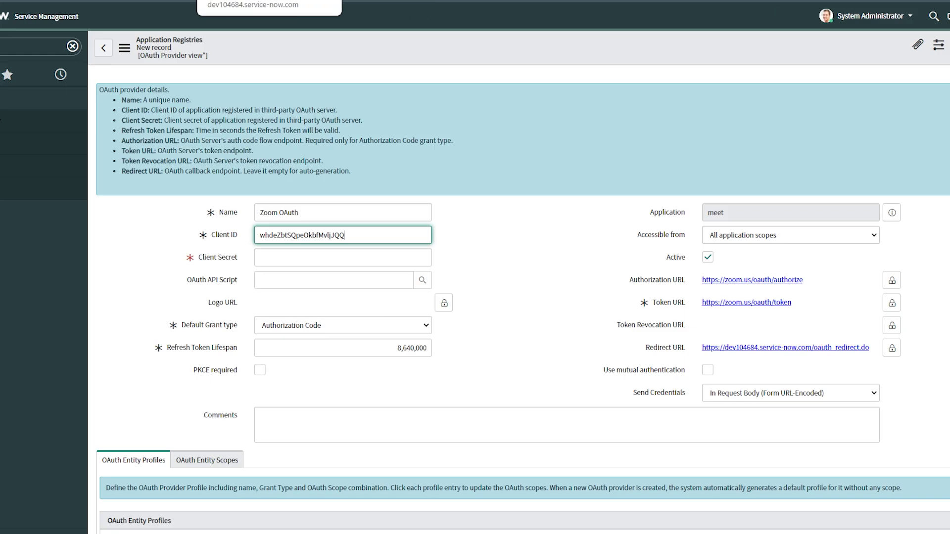
pyautogui.click(276, 260)
pyautogui.hotkey('ctrl', 'v')
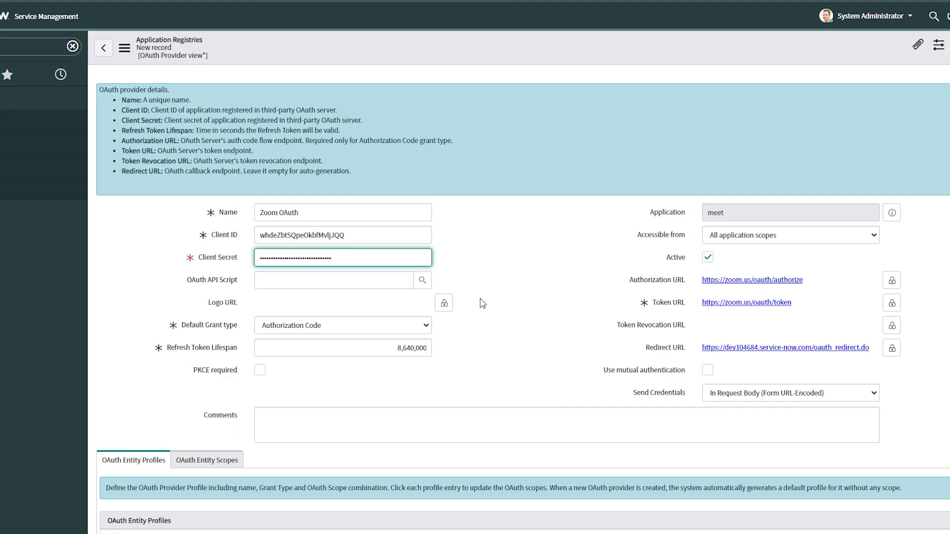
pyautogui.scroll(-2, 509, 300)
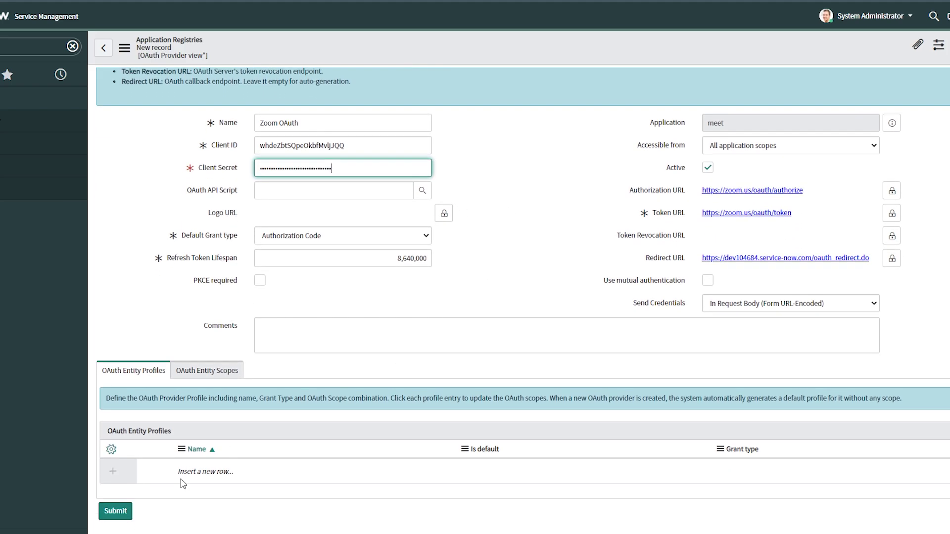
pyautogui.click(118, 511)
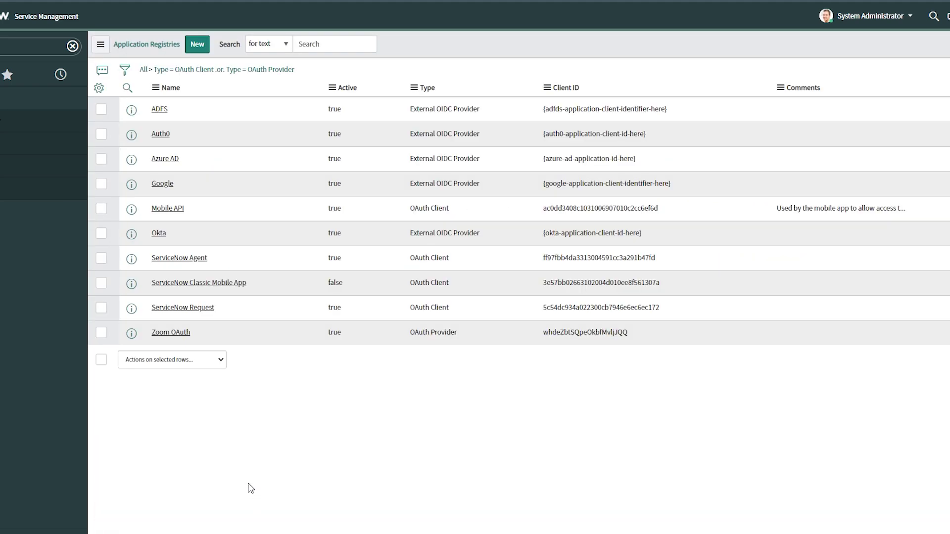
# Reopen the Zoom OAuth record after checking its default_profile, and show its OAuth Entity Scopes list
pyautogui.click(174, 333)
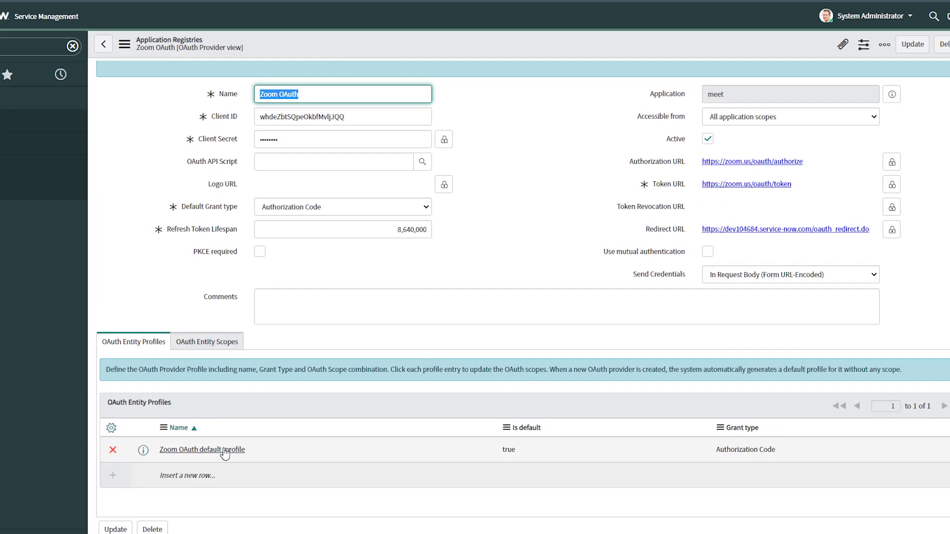
pyautogui.click(423, 448)
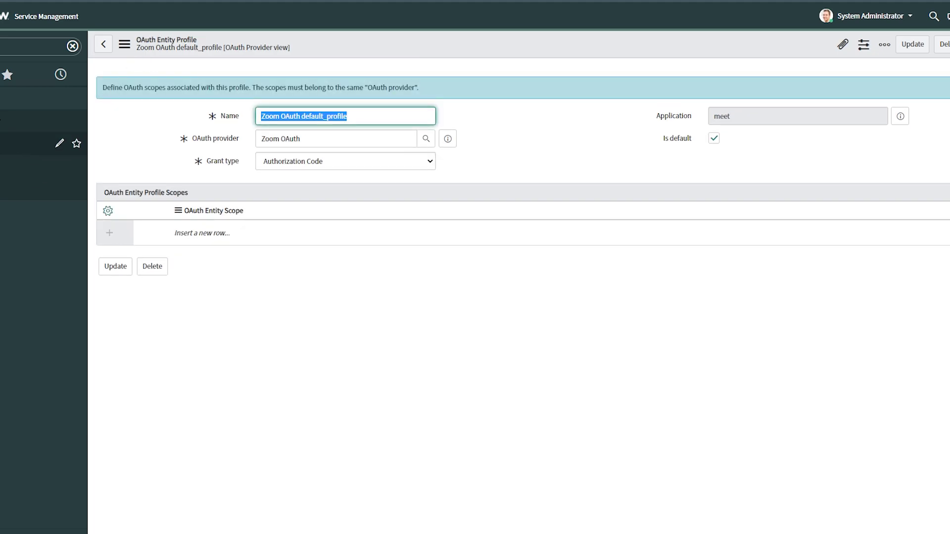
pyautogui.click(44, 122)
pyautogui.click(179, 334)
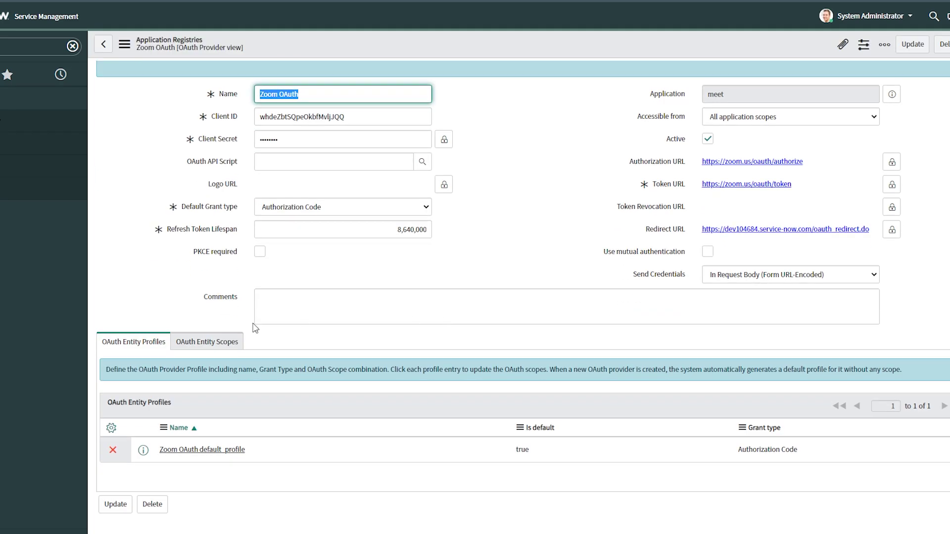
pyautogui.click(212, 341)
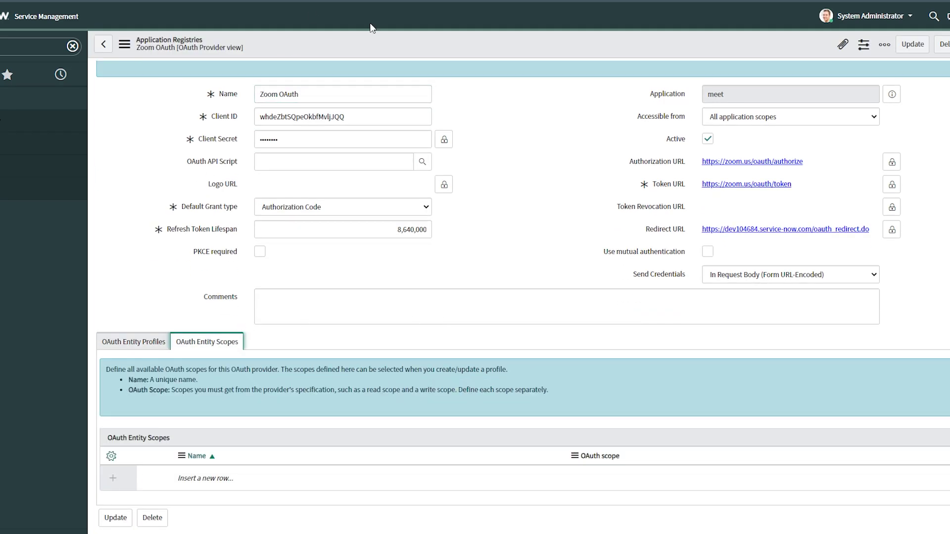
pyautogui.hotkey('alt', 'Tab')
# Add scope rows 'View and manage your meetings' and 'View and manage your meetings Admin' from the guide
pyautogui.moveTo(679, 258)
pyautogui.mouseDown()
pyautogui.moveTo(490, 253)
pyautogui.moveTo(675, 254)
pyautogui.mouseUp()
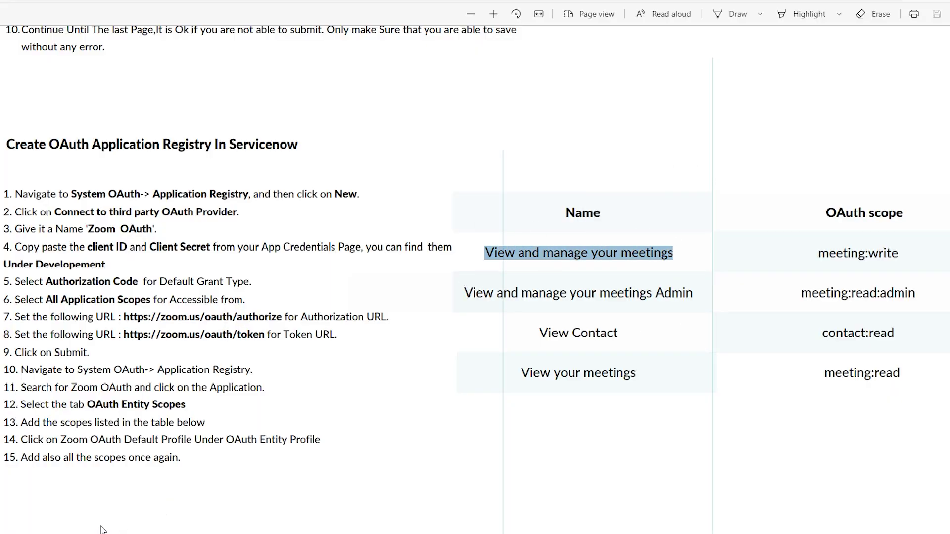
pyautogui.hotkey('ctrl', 'c')
pyautogui.hotkey('alt', 'Tab')
pyautogui.click(223, 477)
pyautogui.hotkey('ctrl', 'v')
pyautogui.click(289, 483)
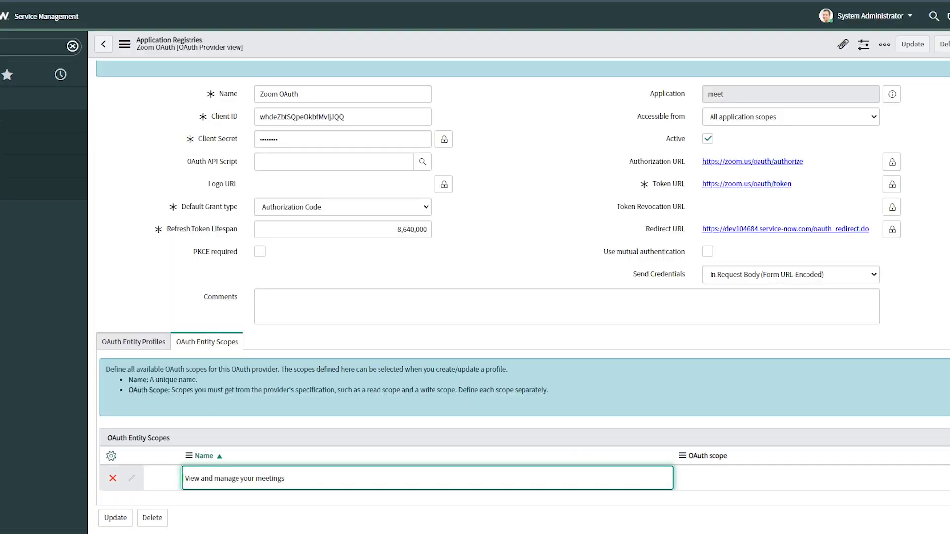
pyautogui.hotkey('alt', 'Tab')
pyautogui.moveTo(464, 293); pyautogui.dragTo(701, 297)
pyautogui.hotkey('ctrl', 'c')
pyautogui.hotkey('alt', 'Tab')
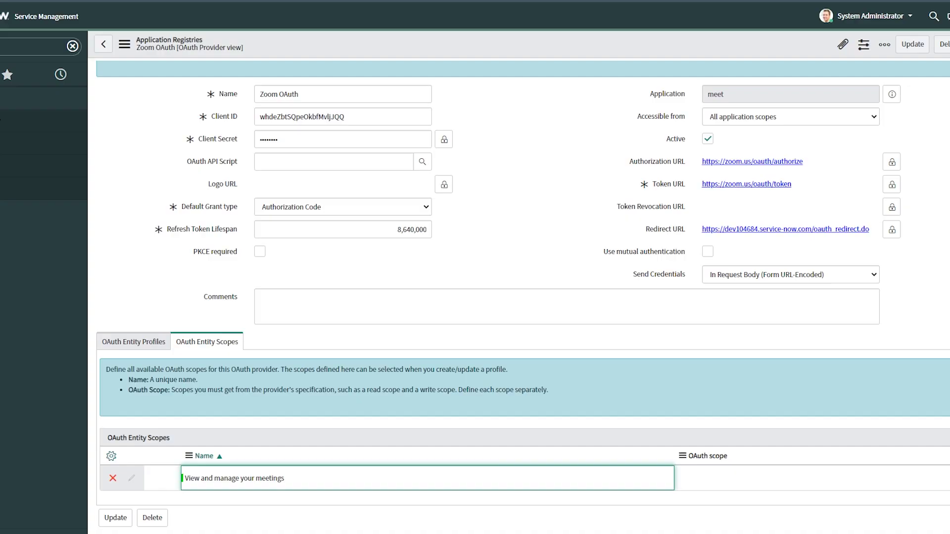
pyautogui.click(237, 503)
pyautogui.hotkey('ctrl', 'v')
pyautogui.press('Return')
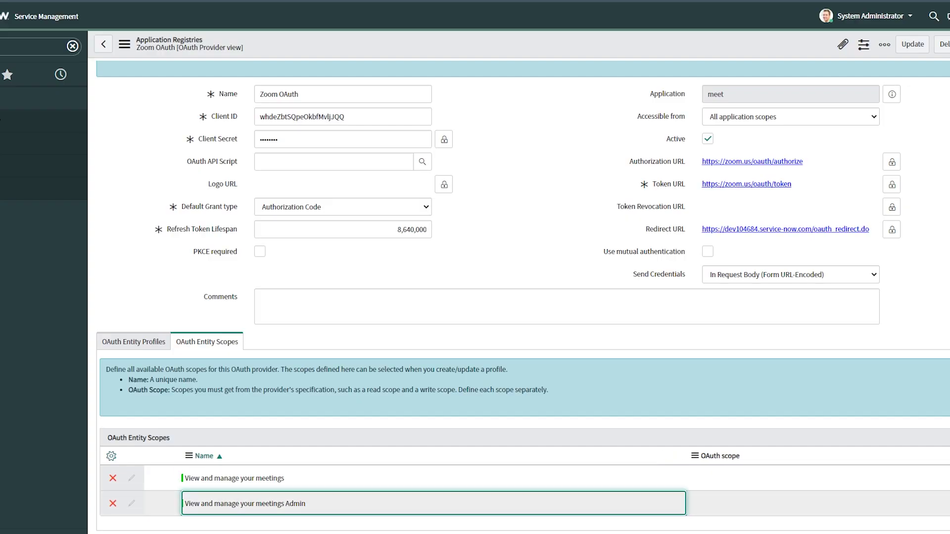
# Add scope rows 'View Contact' and 'View your meetings', then copy meeting:write from the guide
pyautogui.hotkey('alt', 'Tab')
pyautogui.moveTo(539, 332); pyautogui.dragTo(618, 332)
pyautogui.hotkey('ctrl', 'c')
pyautogui.hotkey('alt', 'Tab')
pyautogui.click(205, 528)
pyautogui.hotkey('ctrl', 'v')
pyautogui.press('Return')
pyautogui.hotkey('alt', 'Tab')
pyautogui.moveTo(521, 373); pyautogui.dragTo(677, 375)
pyautogui.hotkey('ctrl', 'c')
pyautogui.hotkey('alt', 'Tab')
pyautogui.scroll(-1, 269, 473)
pyautogui.click(269, 473)
pyautogui.hotkey('ctrl', 'v')
pyautogui.press('Return')
pyautogui.hotkey('alt', 'Tab')
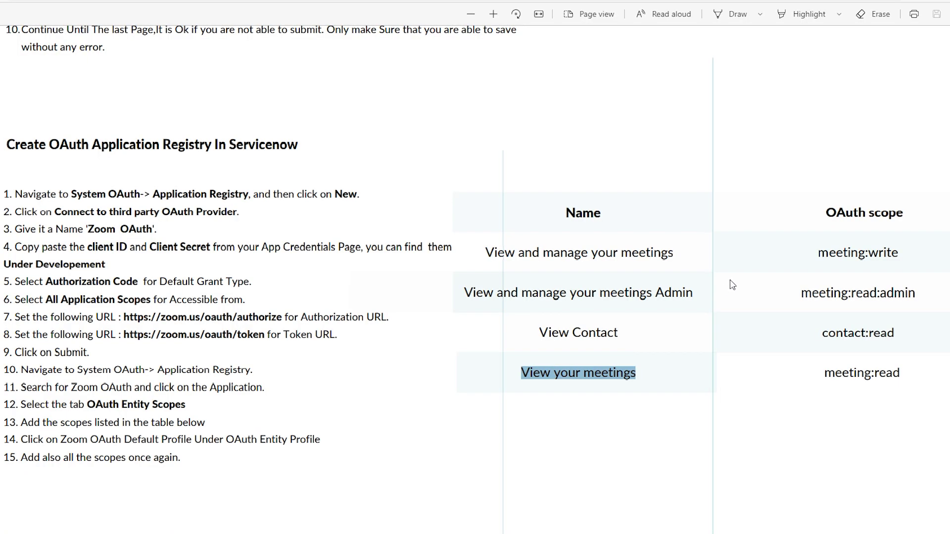
pyautogui.moveTo(818, 254); pyautogui.dragTo(903, 254)
pyautogui.hotkey('ctrl', 'c')
pyautogui.hotkey('alt', 'Tab')
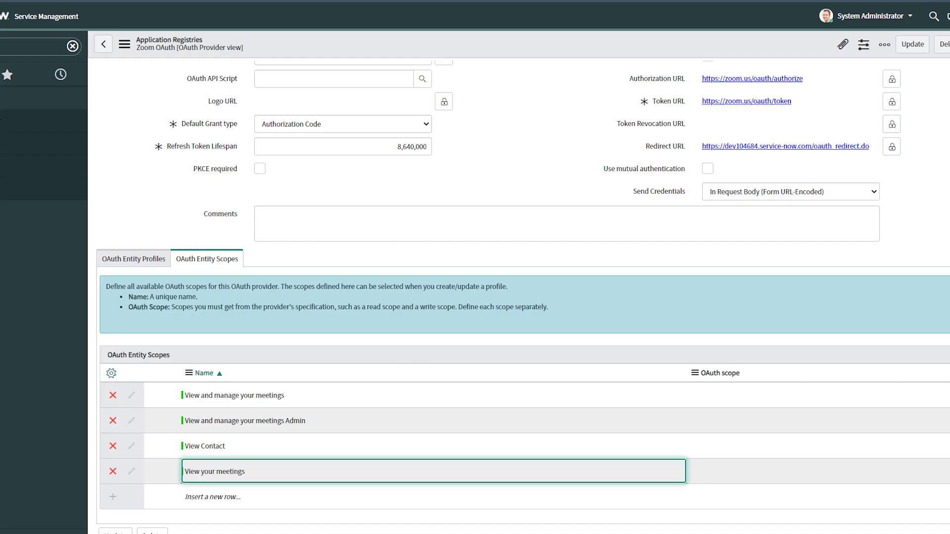
# Set the first two scopes' OAuth scope values to meeting:write and meeting:read:admin
pyautogui.doubleClick(727, 395)
pyautogui.hotkey('ctrl', 'v')
pyautogui.click(801, 393)
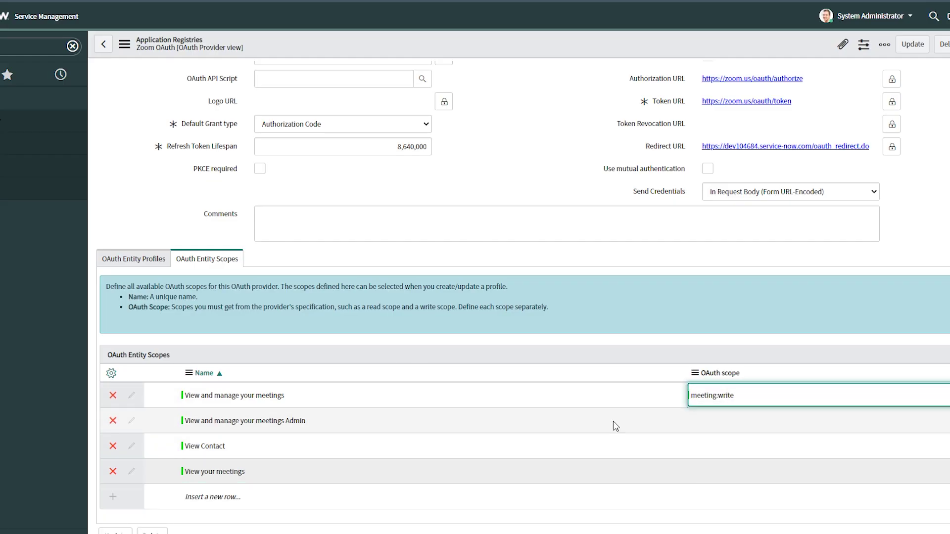
pyautogui.hotkey('alt', 'Tab')
pyautogui.moveTo(802, 293); pyautogui.dragTo(935, 292)
pyautogui.hotkey('ctrl', 'c')
pyautogui.hotkey('alt', 'Tab')
pyautogui.doubleClick(724, 421)
pyautogui.hotkey('ctrl', 'v')
pyautogui.click(801, 418)
# Set View Contact to contact:read and View your meetings to meeting:read, then save the record
pyautogui.hotkey('alt', 'Tab')
pyautogui.moveTo(786, 333); pyautogui.dragTo(924, 335)
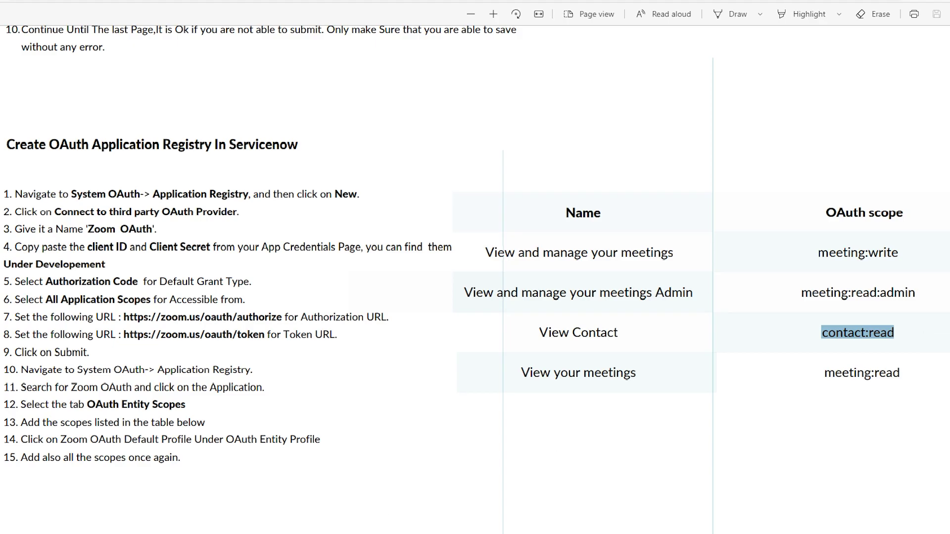
pyautogui.hotkey('ctrl', 'c')
pyautogui.hotkey('alt', 'Tab')
pyautogui.doubleClick(724, 446)
pyautogui.hotkey('ctrl', 'v')
pyautogui.click(795, 445)
pyautogui.hotkey('alt', 'Tab')
pyautogui.moveTo(823, 372); pyautogui.dragTo(899, 372)
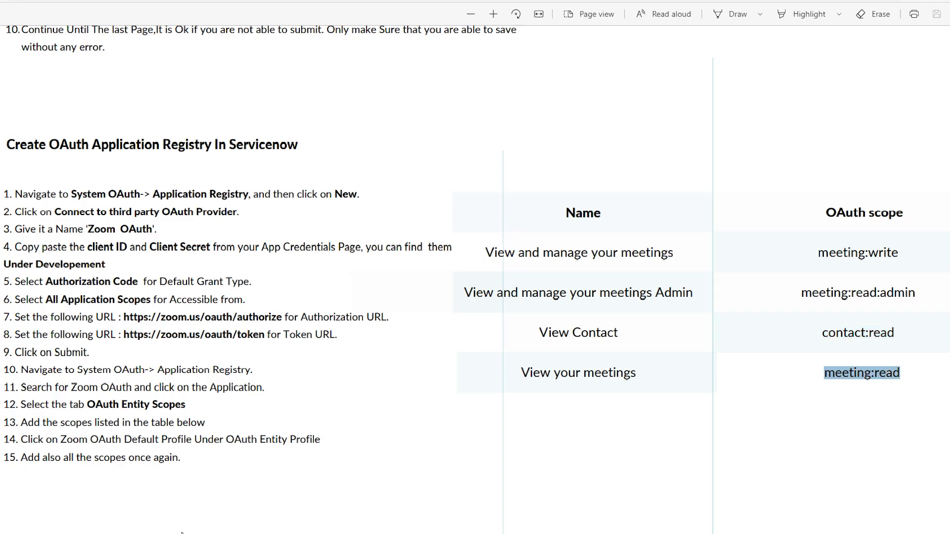
pyautogui.hotkey('ctrl', 'c')
pyautogui.hotkey('alt', 'Tab')
pyautogui.doubleClick(696, 473)
pyautogui.hotkey('ctrl', 'v')
pyautogui.click(793, 468)
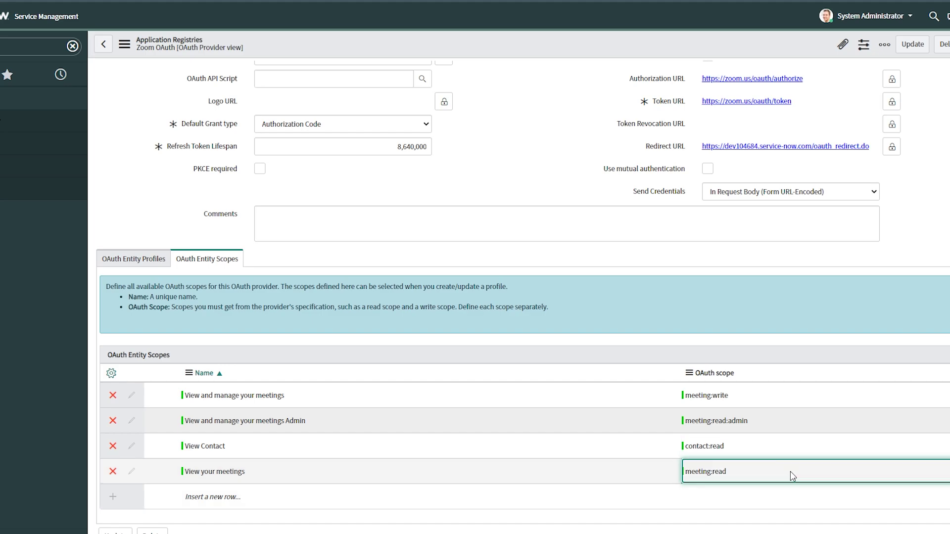
pyautogui.press('Return')
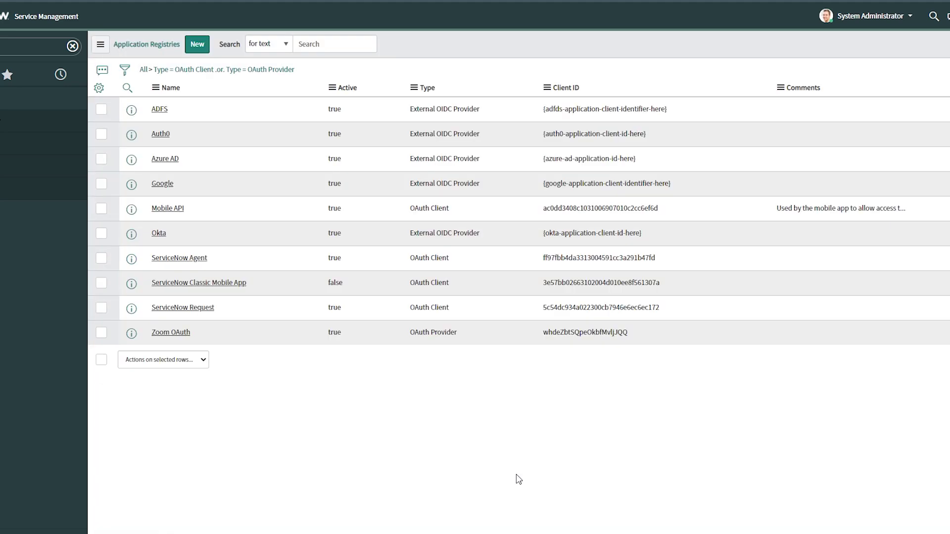
# Open the Zoom OAuth default_profile from the provider's OAuth Entity Profiles list
pyautogui.click(171, 332)
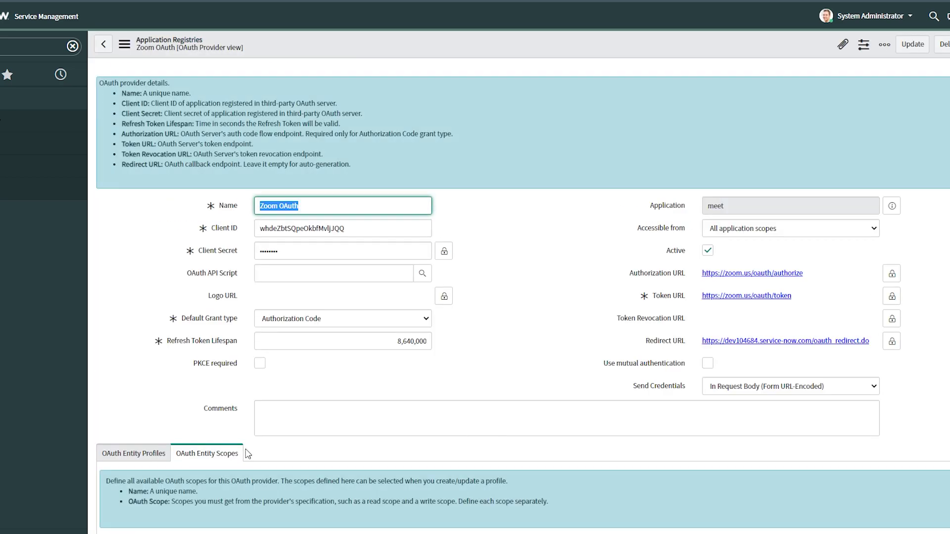
pyautogui.click(133, 452)
pyautogui.scroll(-2, 361, 439)
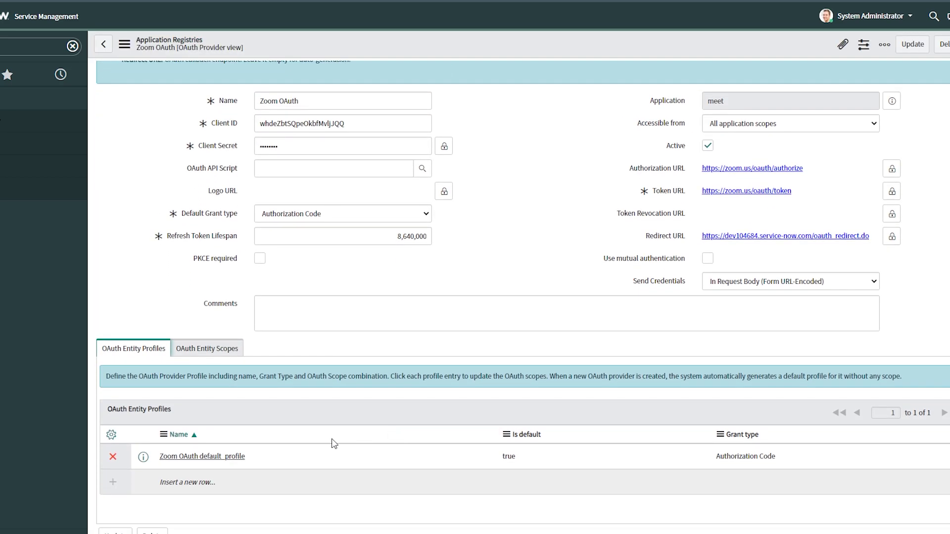
pyautogui.click(223, 457)
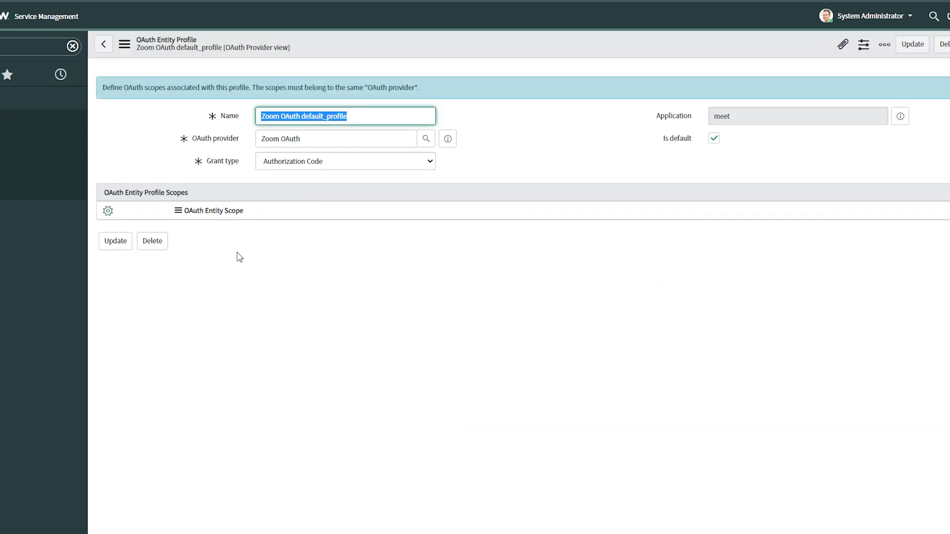
# Add 'View and manage your meetings' and its Admin scope to the default profile
pyautogui.doubleClick(226, 233)
pyautogui.write('v')
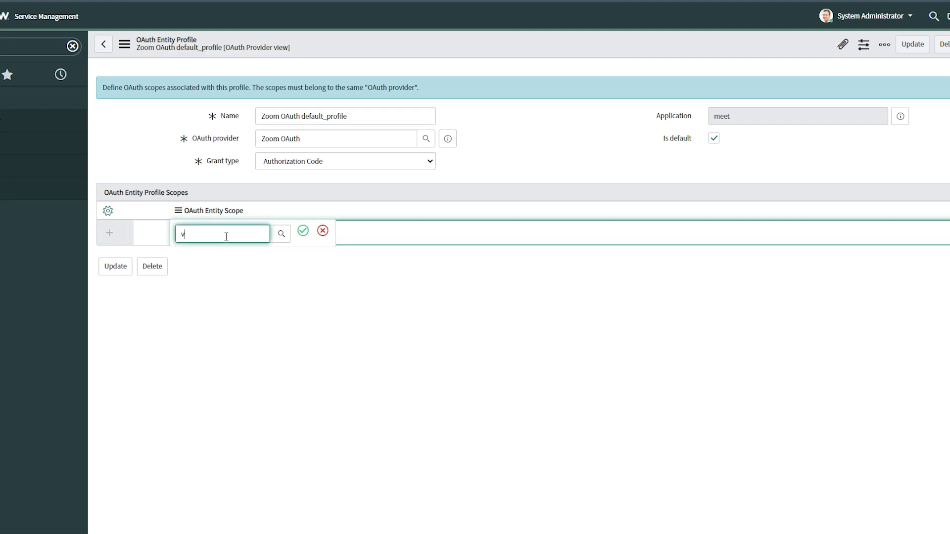
pyautogui.click(226, 259)
pyautogui.click(242, 275)
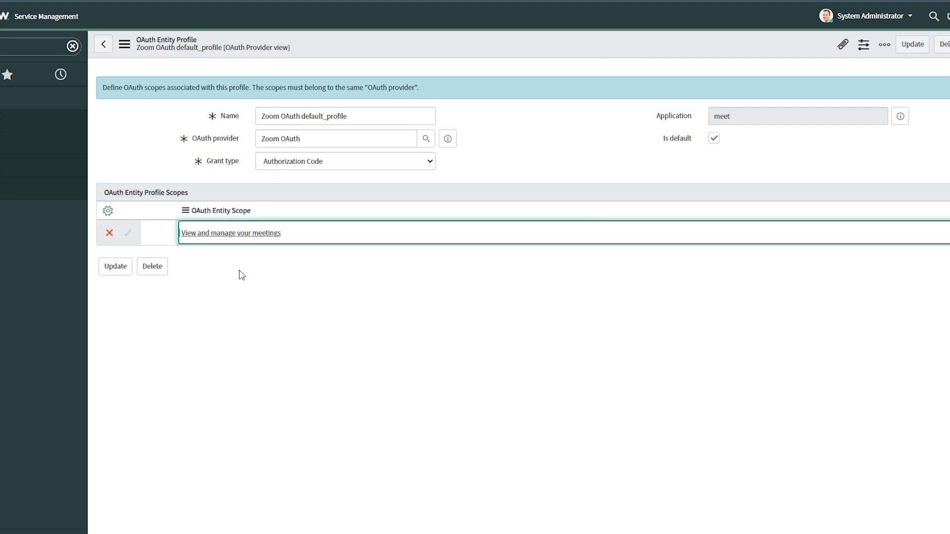
pyautogui.click(221, 259)
pyautogui.write('v')
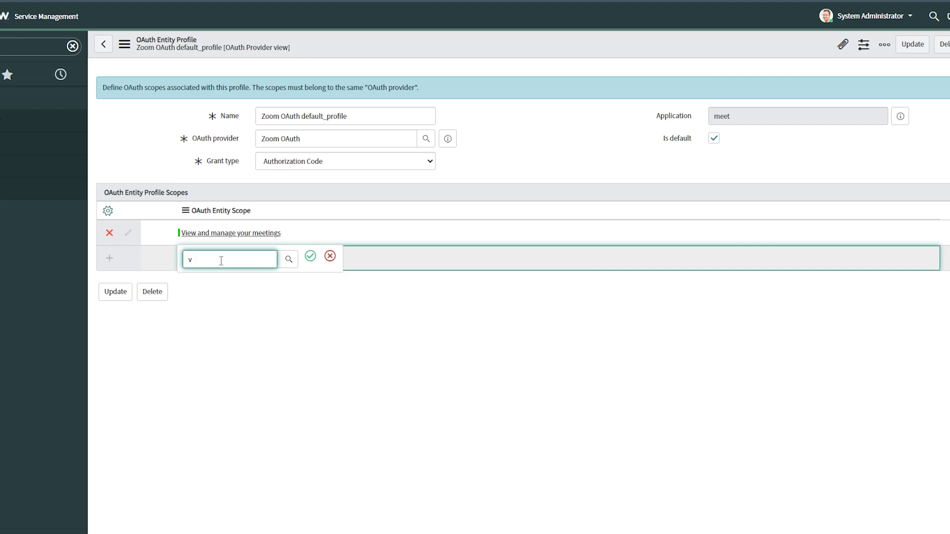
pyautogui.click(290, 295)
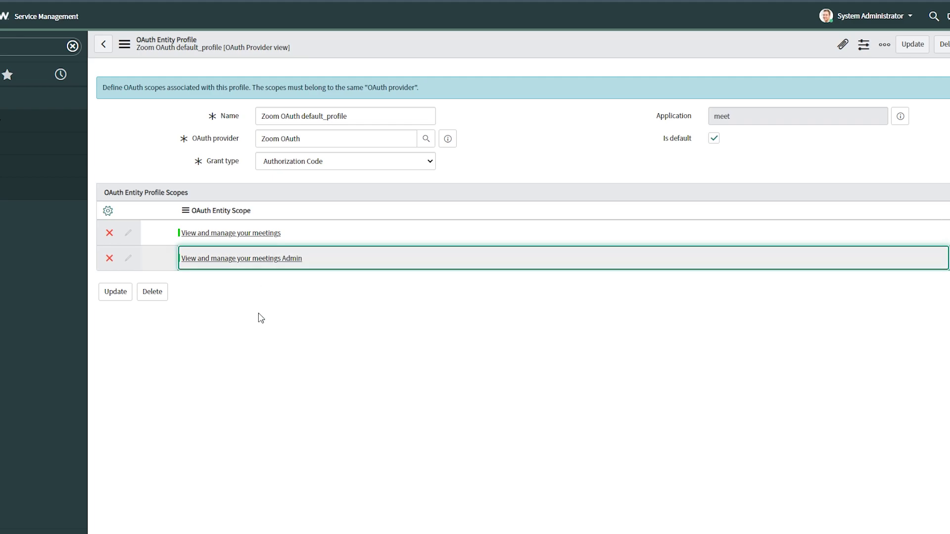
# Add 'View Contact' and 'View your meetings' to the profile and save it
pyautogui.click(221, 283)
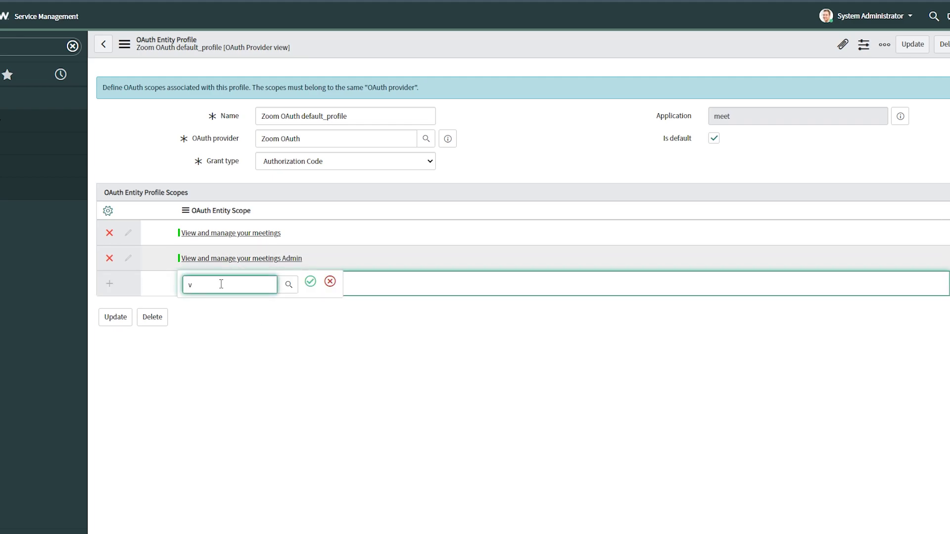
pyautogui.write('v')
pyautogui.click(292, 325)
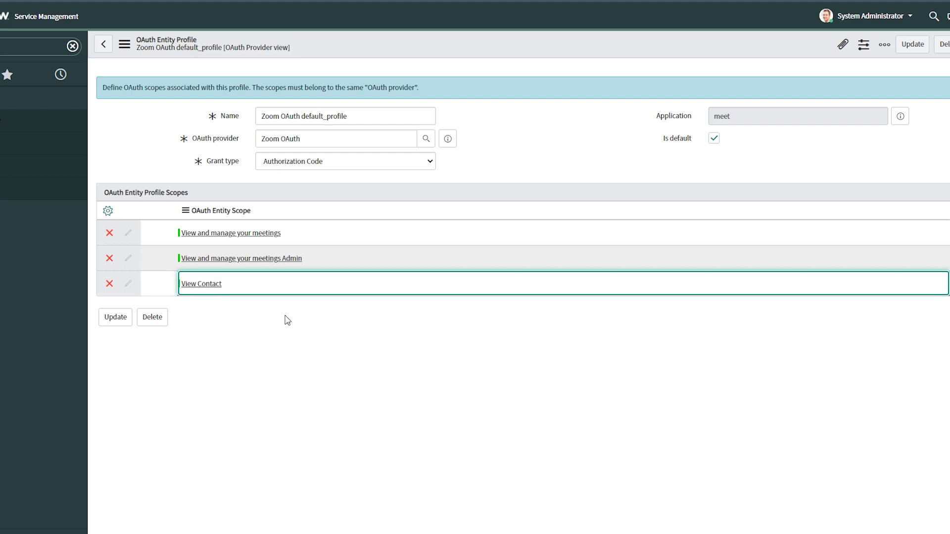
pyautogui.click(214, 316)
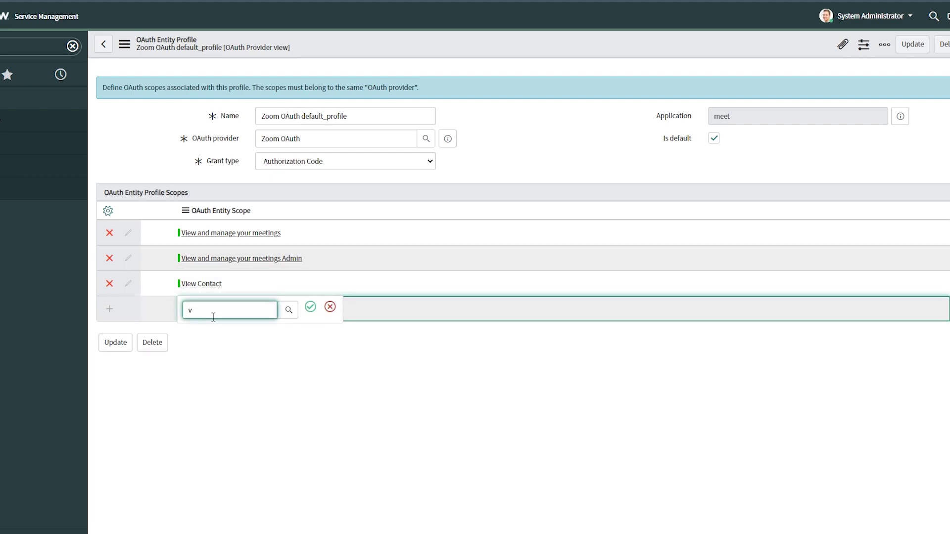
pyautogui.write('v')
pyautogui.click(231, 365)
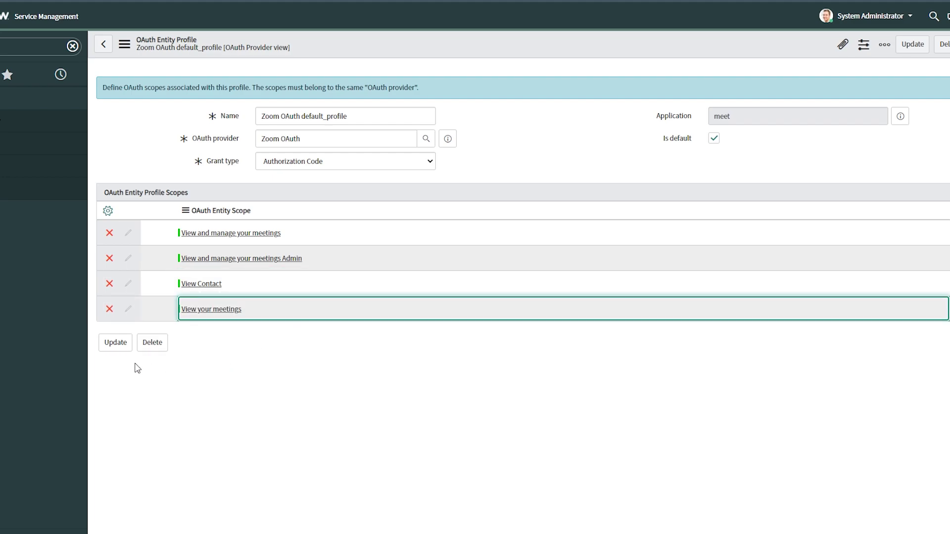
pyautogui.click(115, 343)
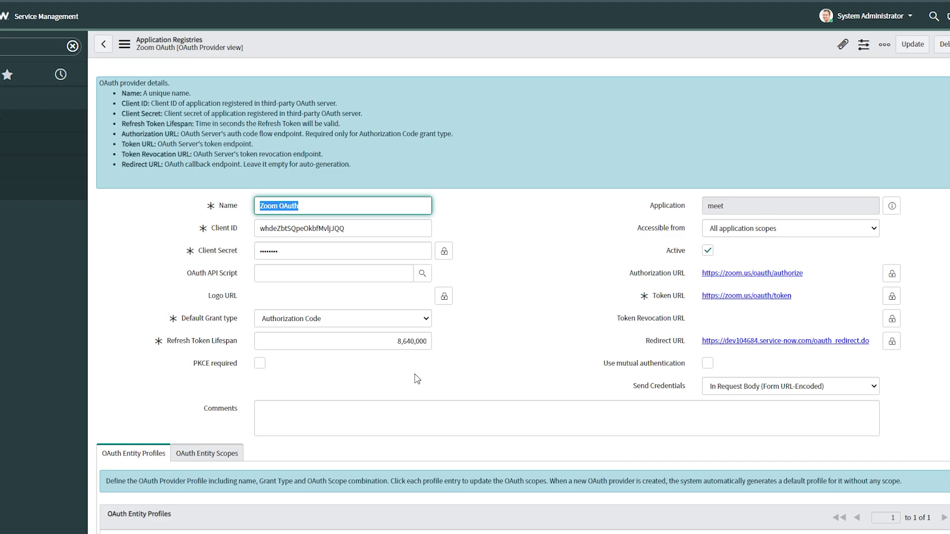
pyautogui.scroll(-3, 417, 379)
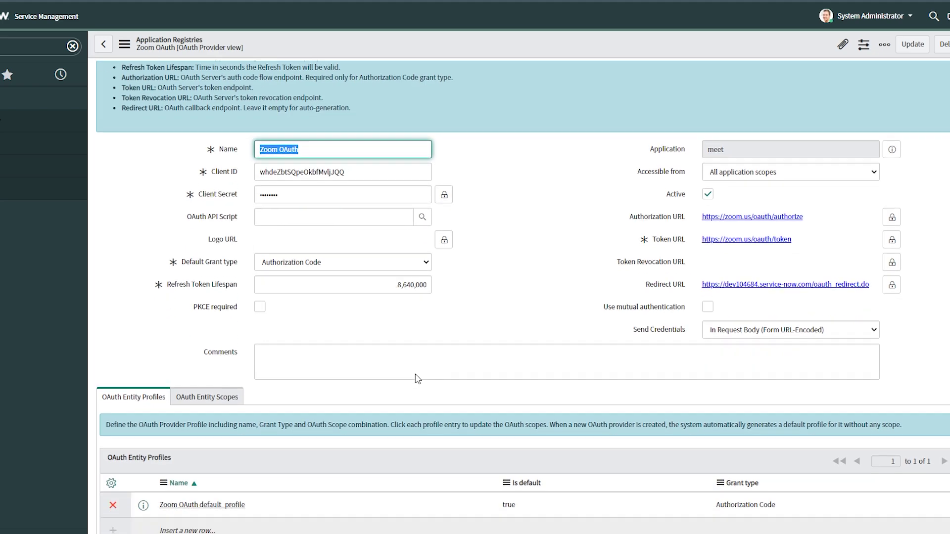
pyautogui.scroll(1, 417, 379)
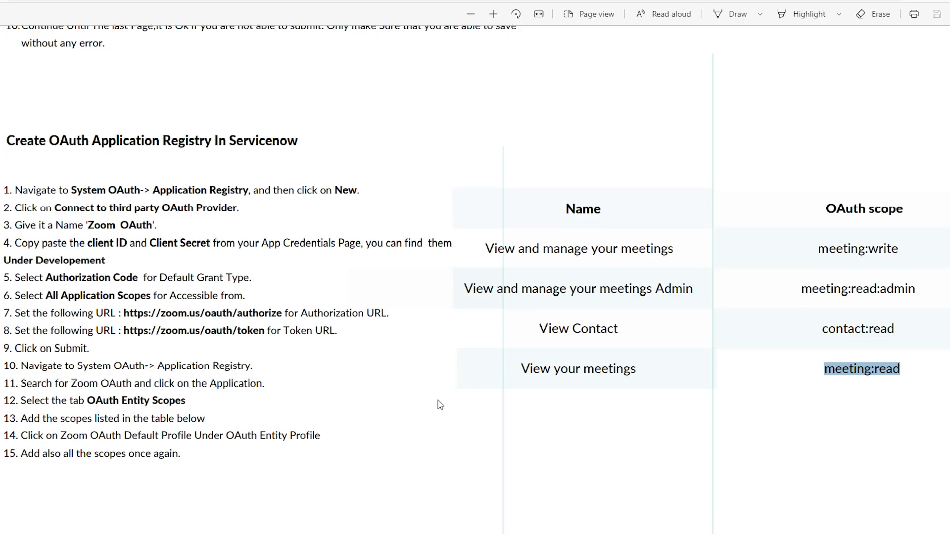
pyautogui.scroll(-8, 440, 400)
pyautogui.scroll(-4, 440, 401)
pyautogui.scroll(1, 440, 401)
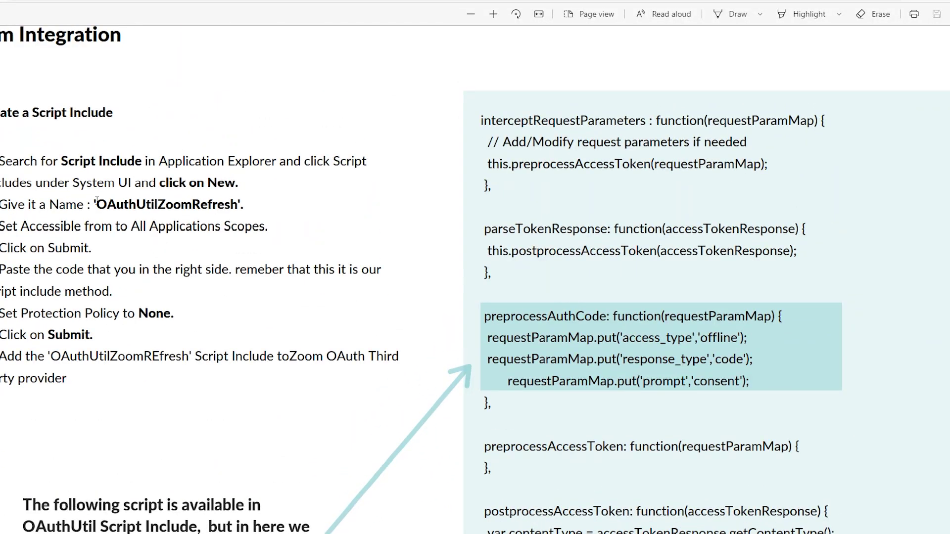
pyautogui.moveTo(95, 199); pyautogui.dragTo(245, 203)
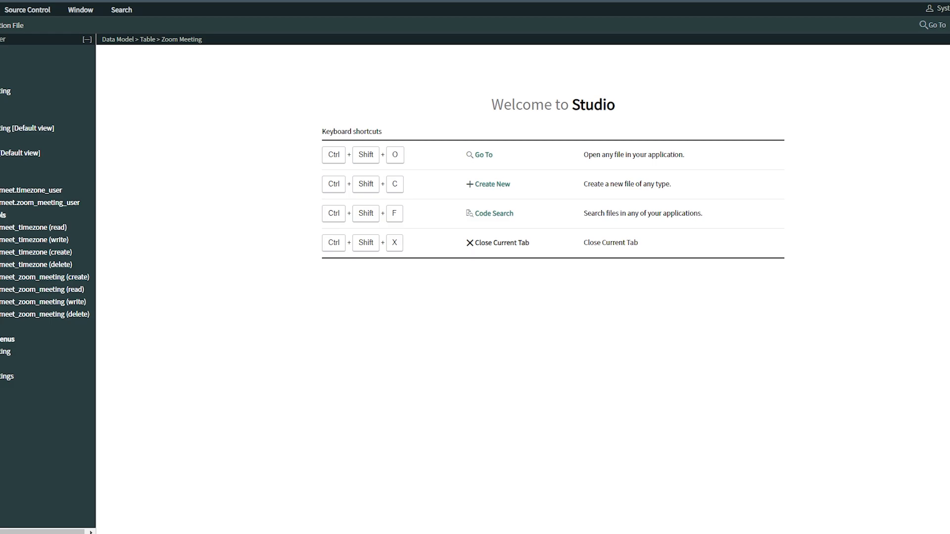
# Create a new Script Include named OAuthUtilZoomRefresh, removing stray quotes from the name
pyautogui.hotkey('ctrl', 'shift', 'c')
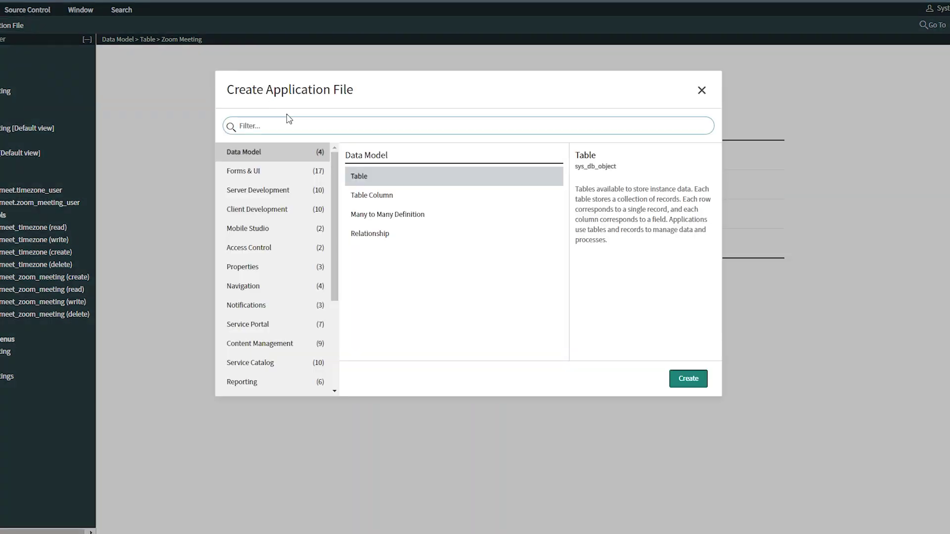
pyautogui.write('scr')
pyautogui.doubleClick(396, 310)
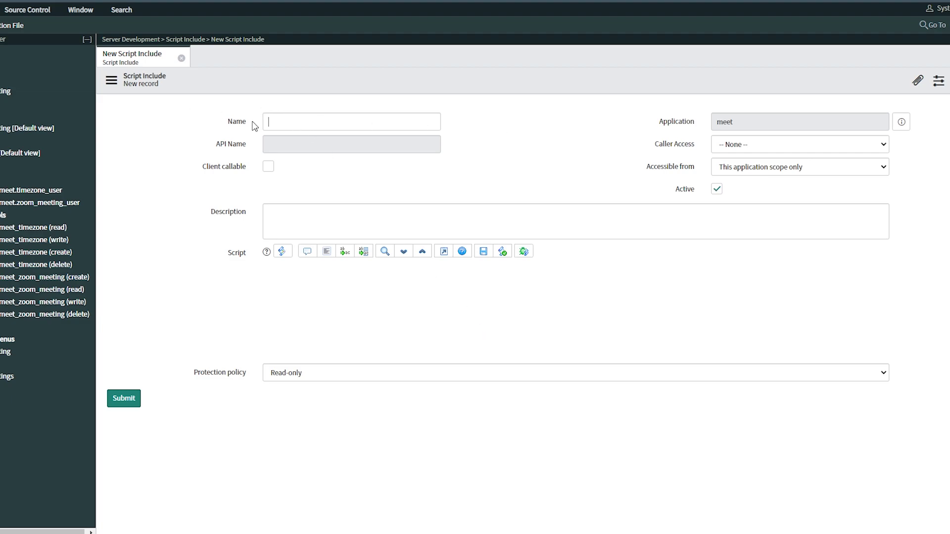
pyautogui.hotkey('ctrl', 'v')
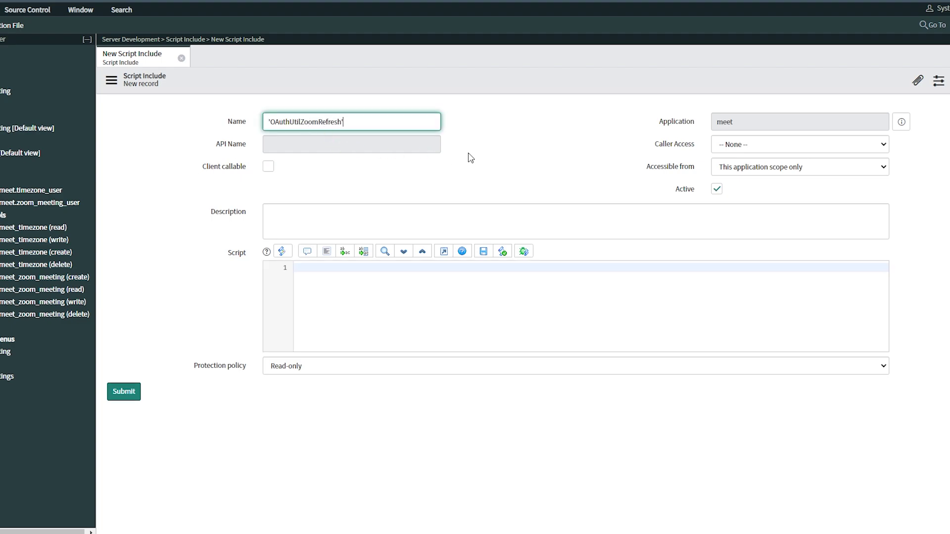
pyautogui.click(474, 156)
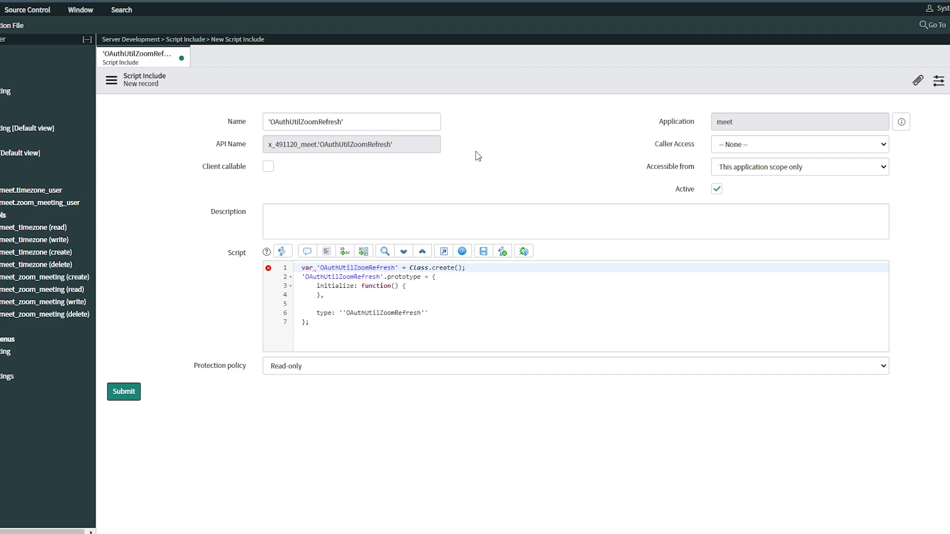
pyautogui.click(364, 120)
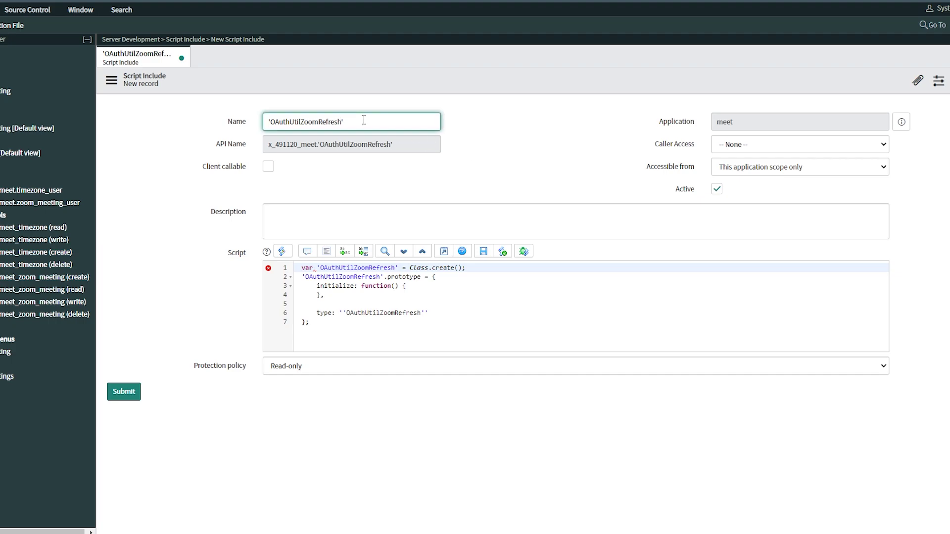
pyautogui.click(274, 120)
pyautogui.press('BackSpace')
pyautogui.click(474, 143)
# Make it accessible from All application scopes with protection policy None
pyautogui.click(732, 174)
pyautogui.click(713, 180)
pyautogui.click(332, 302)
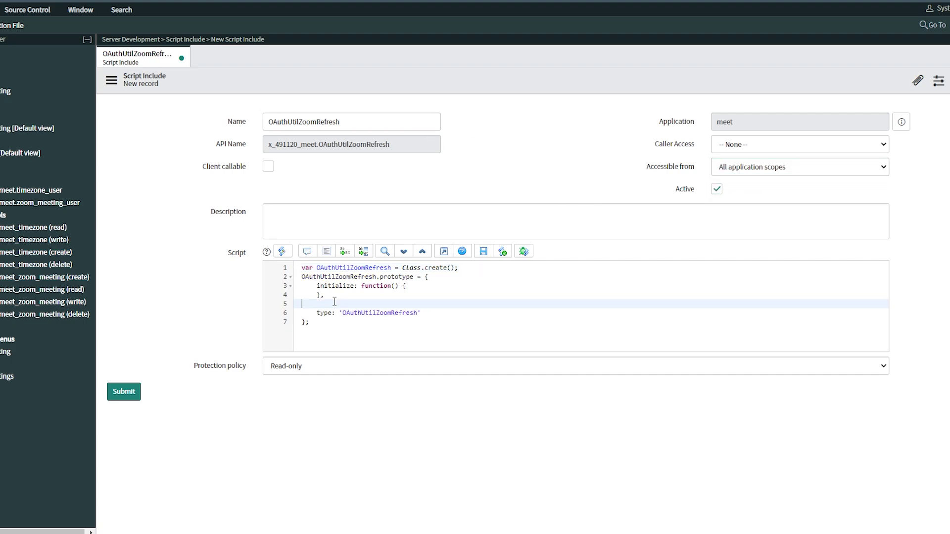
pyautogui.press('Return')
pyautogui.press('Return')
pyautogui.click(314, 366)
pyautogui.click(291, 379)
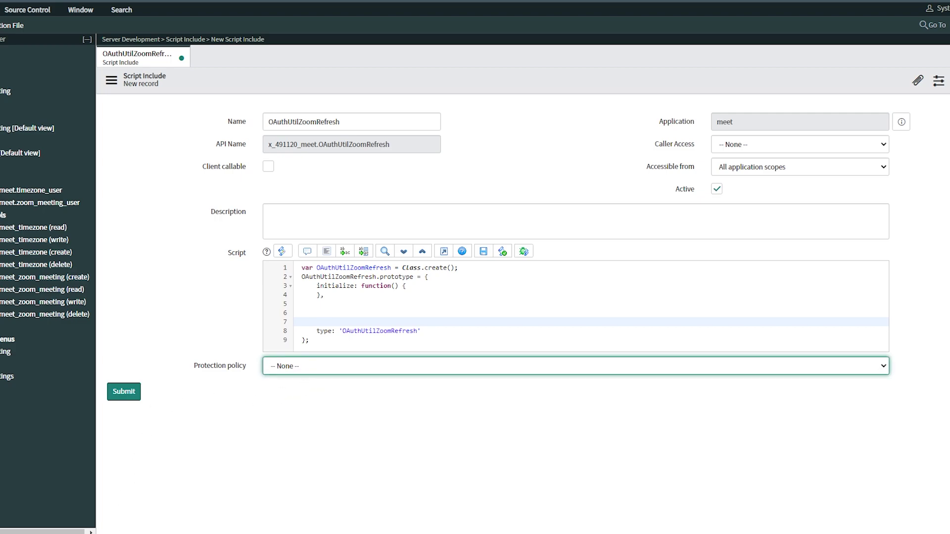
pyautogui.click(104, 532)
# Copy the guide's OAuth methods from the PDF into the OAuthUtilZoomRefresh Script field
pyautogui.moveTo(478, 119); pyautogui.dragTo(495, 458)
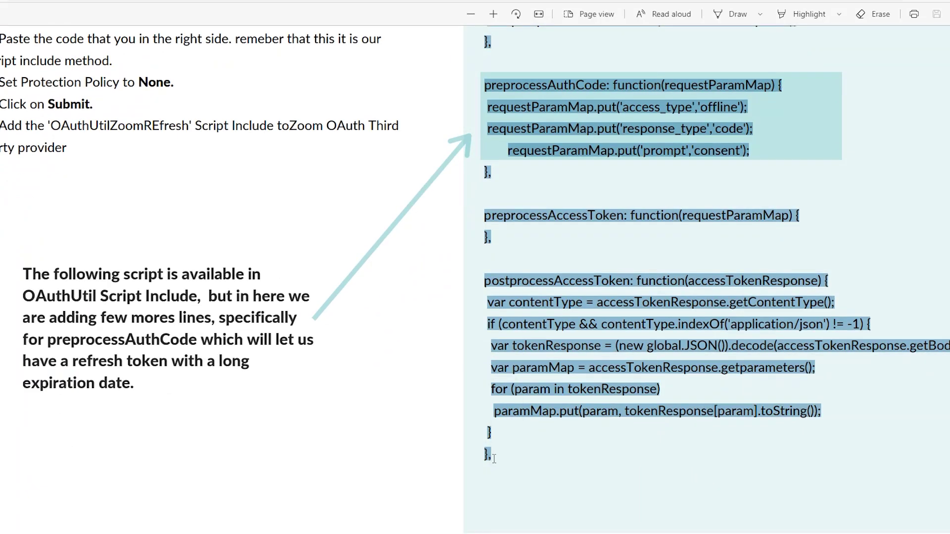
pyautogui.hotkey('alt', 'Tab')
pyautogui.click(320, 311)
pyautogui.write("interceptRequestParameters : function(requestParamMap) { // Add/Modify request parameters if needed this.preprocessAccessToken(requestParamMap); }, parseTokenResponse: function(accessTokenResponse) { this.postprocessAccessToken(accessTokenResponse); }, preprocessAuthCode: function(requestParamMap) { requestParamMap.put('access_type','offline'); requestParamMap.put('response_type','code'); requestParamMap.put('prompt','consent'); }, preprocessAccessToken: function(requestParamMap) { }, postprocessAccessToken: function(accessTokenResponse) { var contentType = accessTokenResponse.getContentType(); if (contentType && contentType.indexOf('application/json') != -1) { var tokenResponse = (new global.JSON()).decode(accessTokenResponse.getBody()); var paramMap = accessTokenResponse.getparameters(); for (param in tokenResponse) paramMap.put(param, tokenResponse[param].toString()); } },")
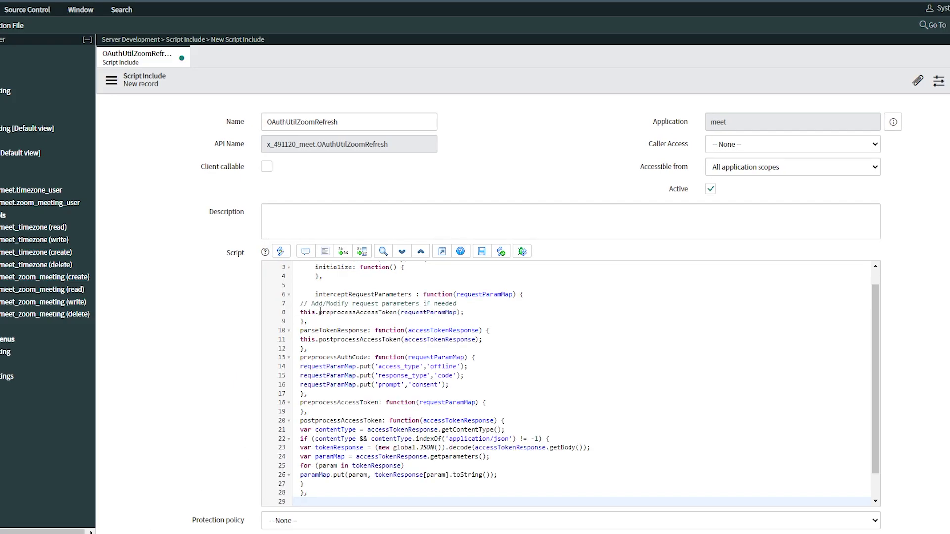
# Format the script's indentation in the full-screen editor, then save the script include
pyautogui.click(443, 252)
pyautogui.click(187, 74)
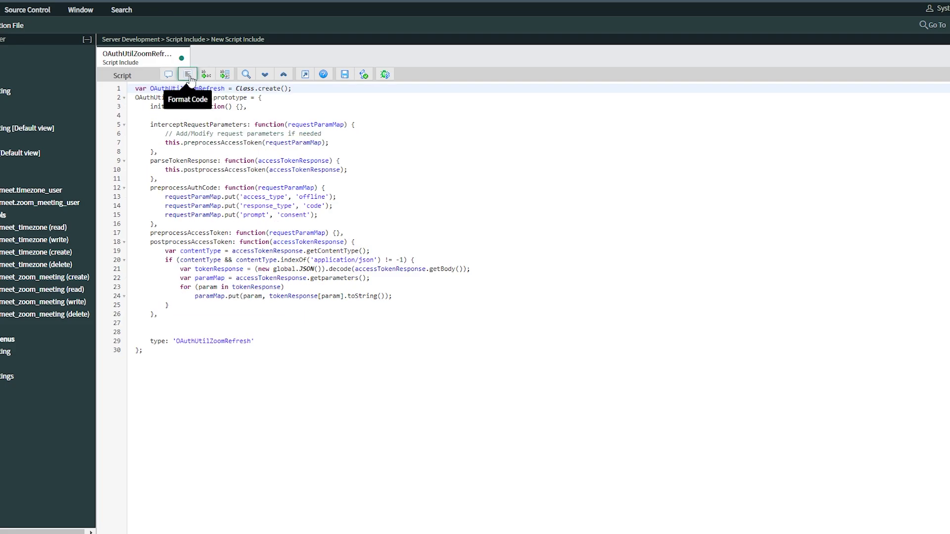
pyautogui.click(305, 75)
pyautogui.rightClick(399, 86)
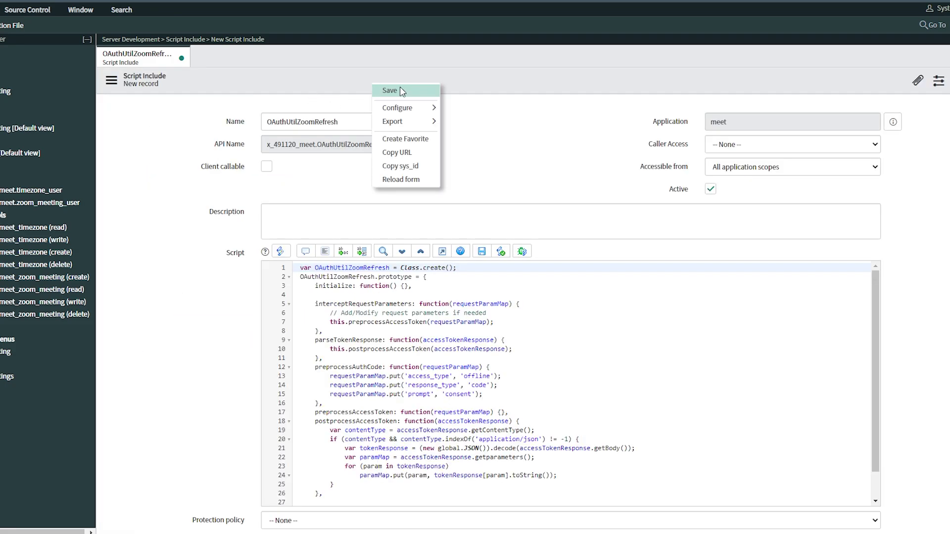
pyautogui.click(400, 87)
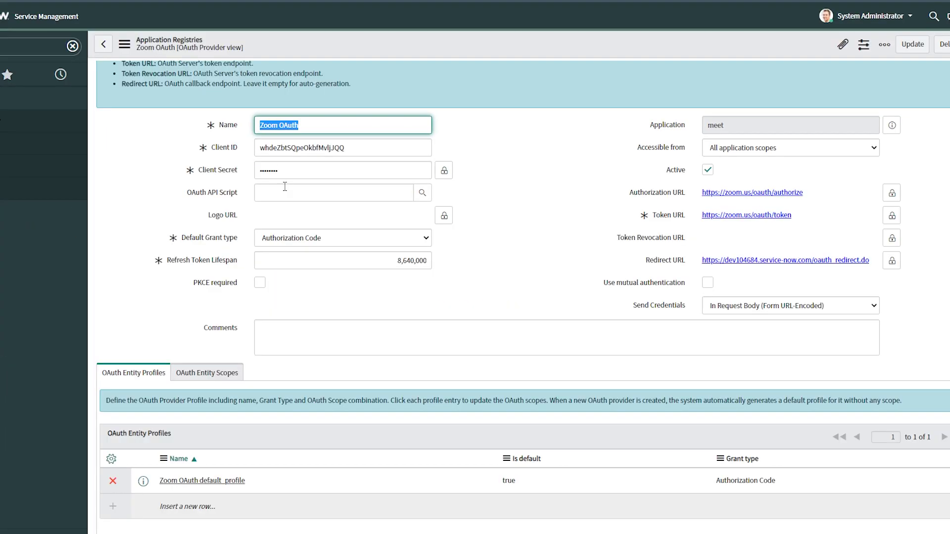
# Set Zoom OAuth's OAuth API Script to OAuthUtilZoomRefresh, save, and close the script include tab
pyautogui.click(288, 193)
pyautogui.write('o')
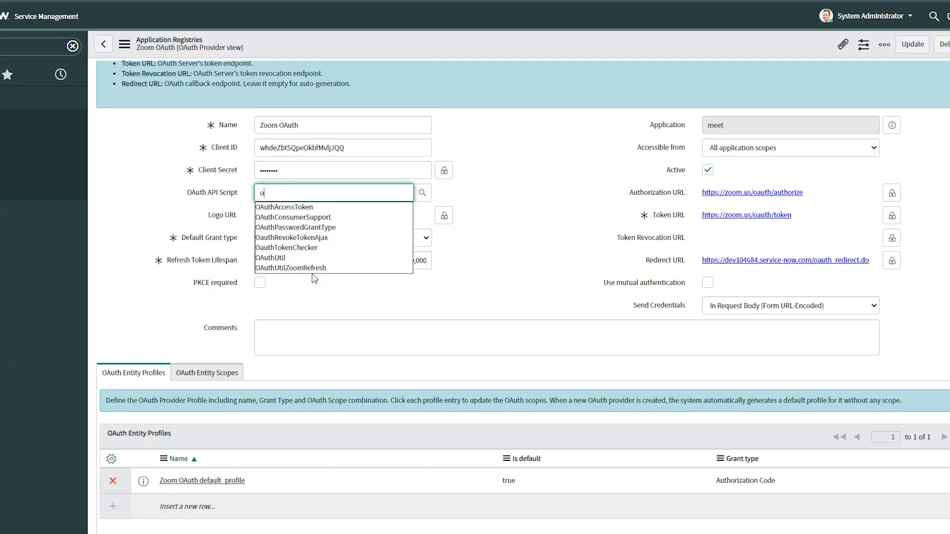
pyautogui.click(315, 270)
pyautogui.hotkey('ctrl', 's')
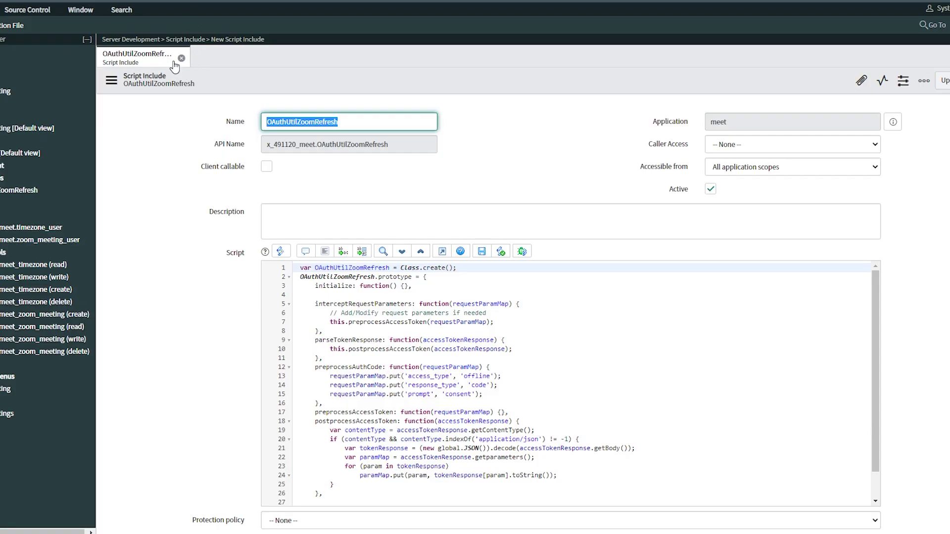
pyautogui.click(181, 58)
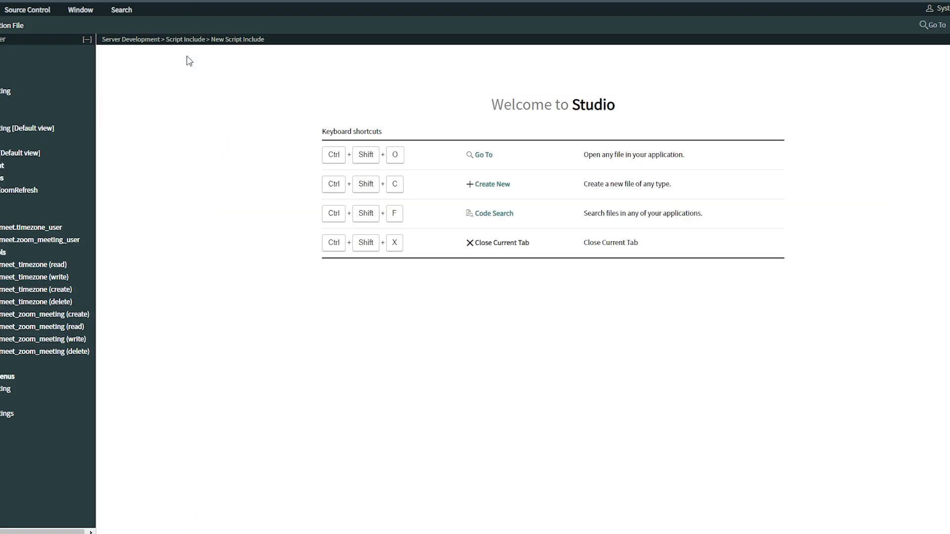